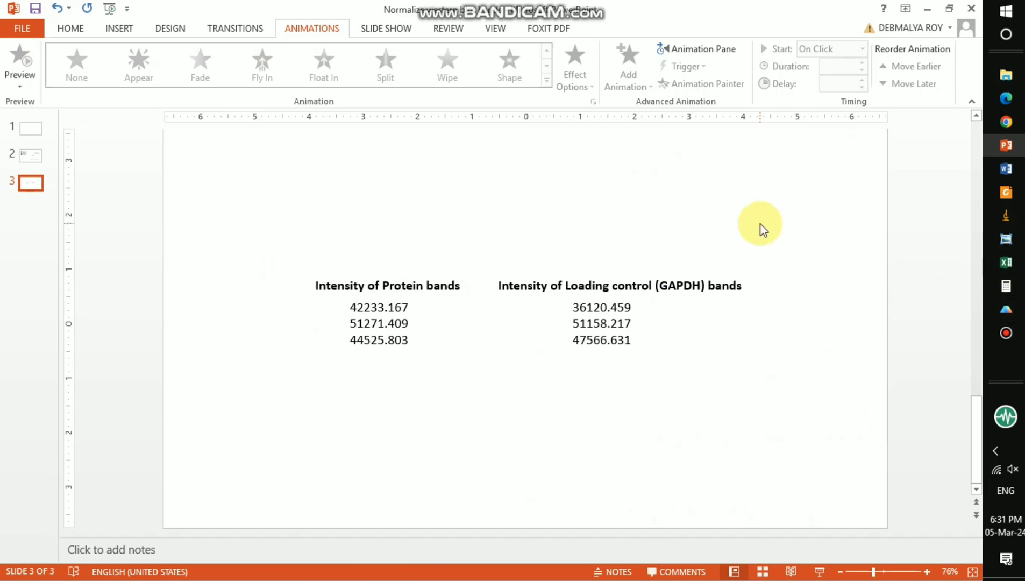
- Show slide 2 of the presentation and open the blot image wi38.tif in ImageJ
left_click(41, 160)
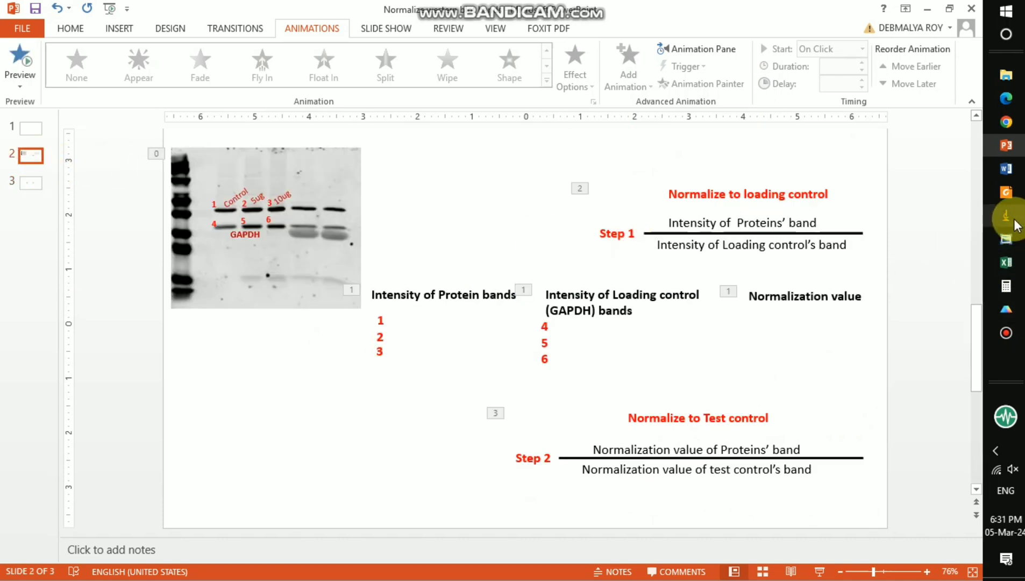
mouse_move(1006, 216)
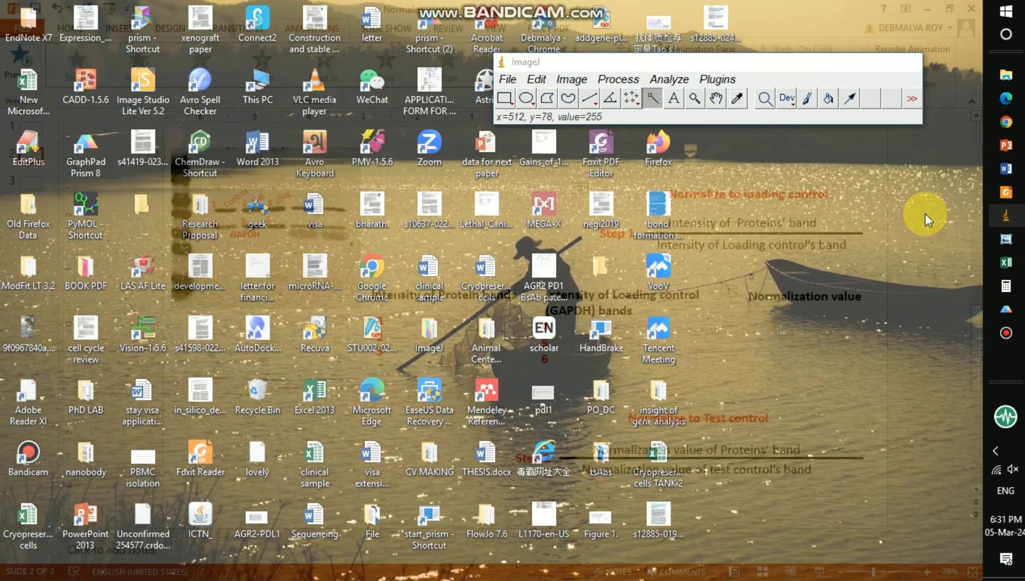
left_click(925, 214)
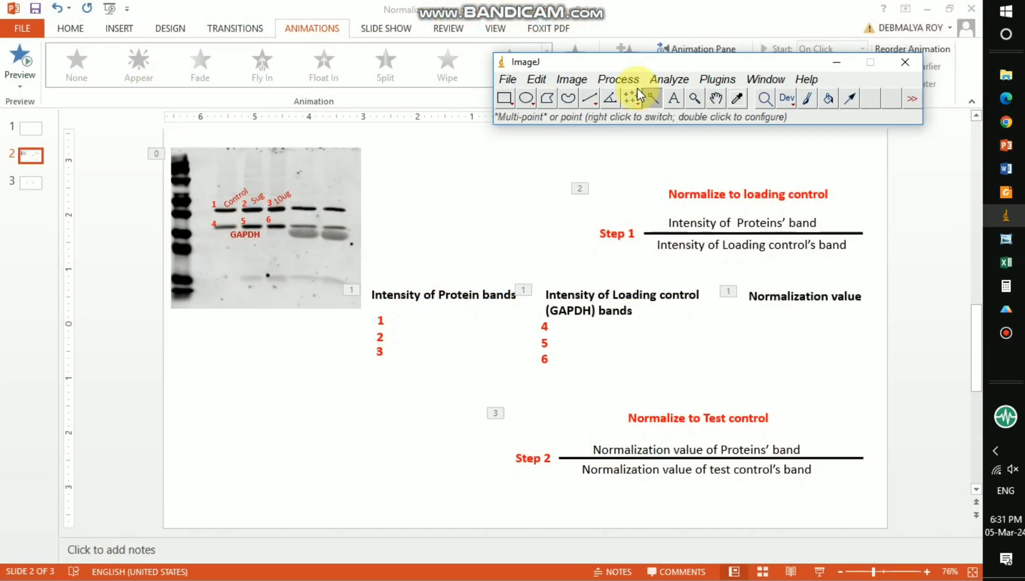
left_click(508, 80)
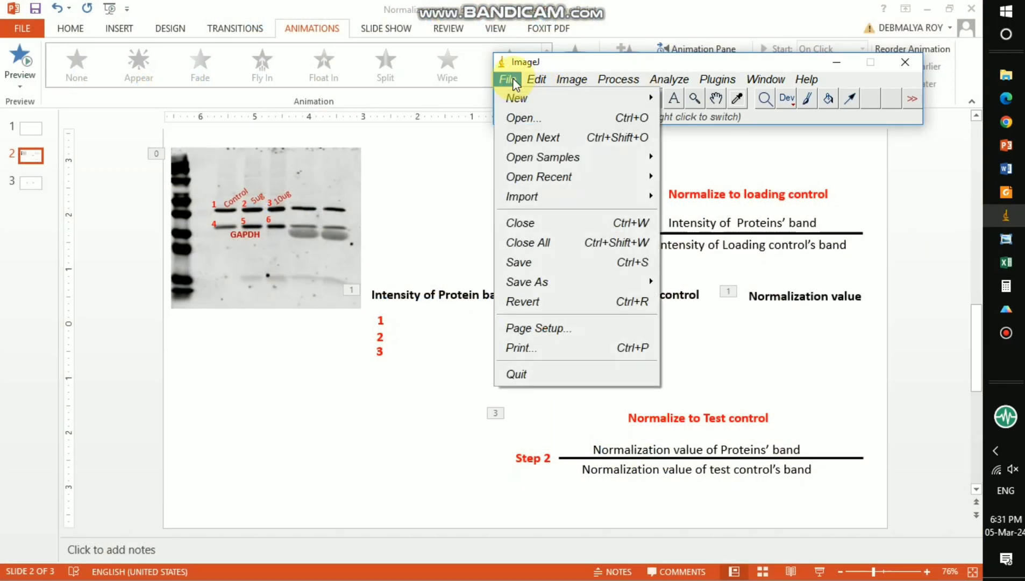
left_click(520, 120)
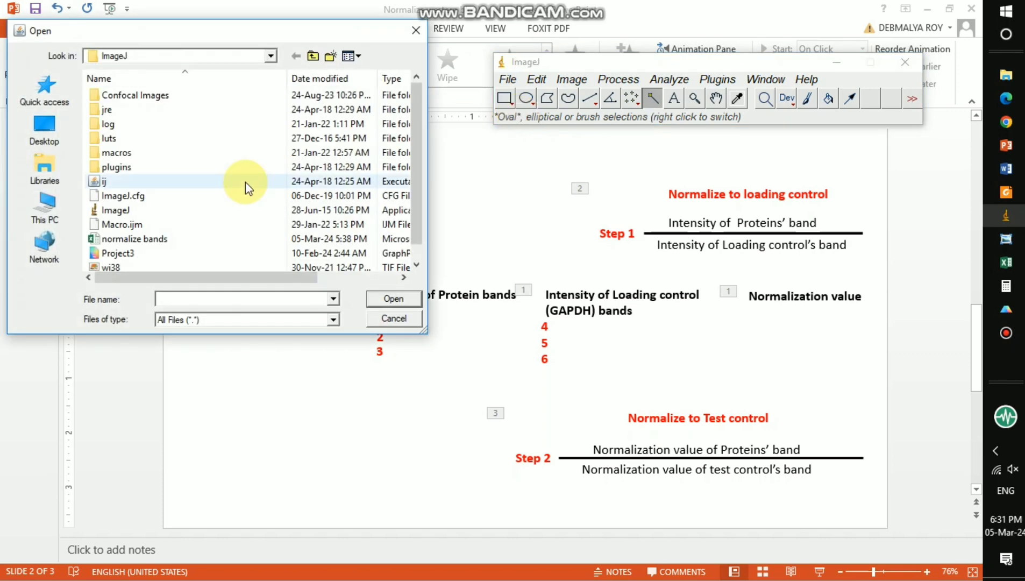
double_click(110, 267)
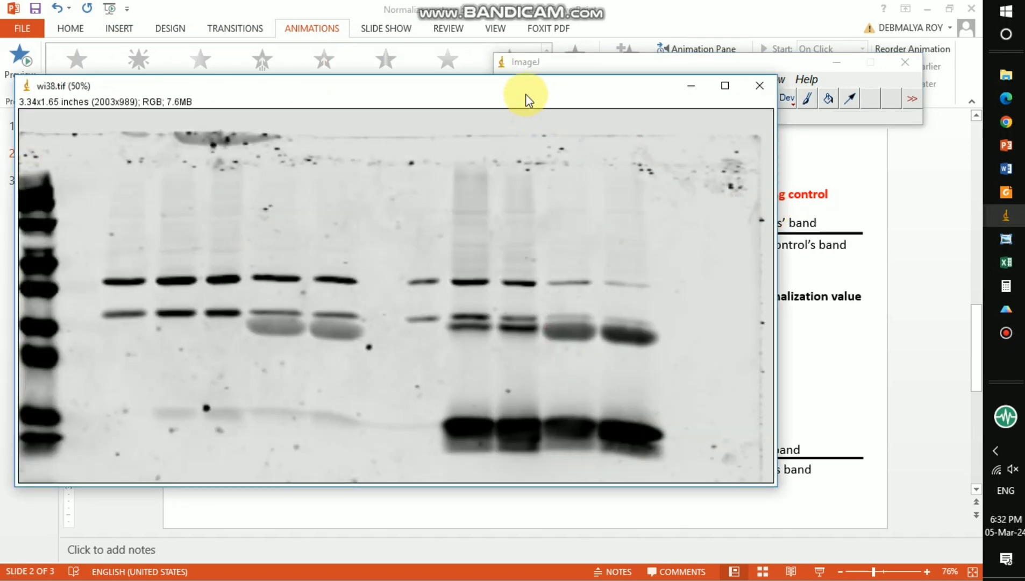
left_click_drag(525, 93, 611, 140)
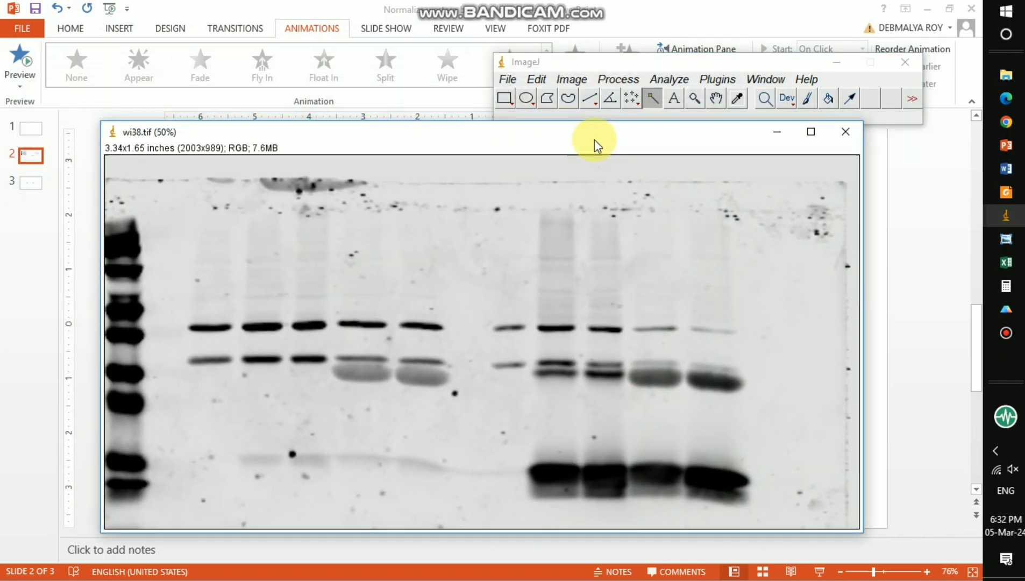
- Enclose the first three upper protein bands of the blot in a rectangular selection about 392 by 56 pixels
left_click(504, 98)
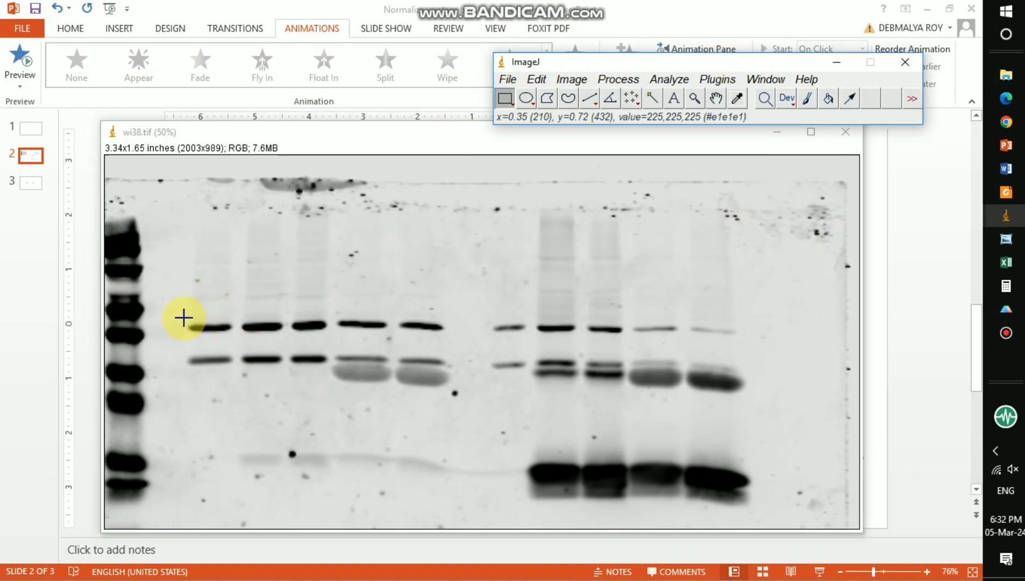
left_click_drag(184, 317, 330, 336)
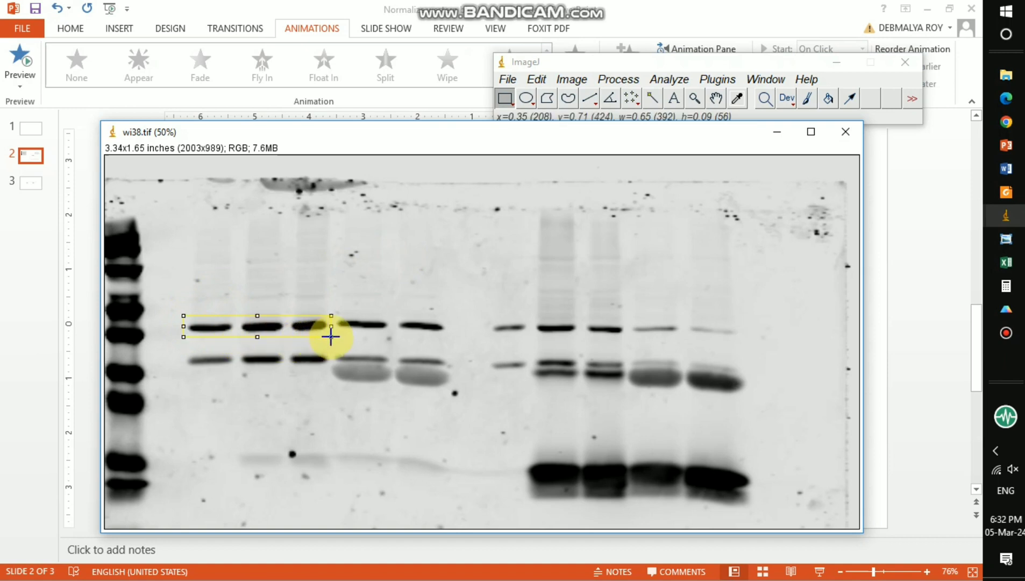
left_click_drag(330, 337, 330, 336)
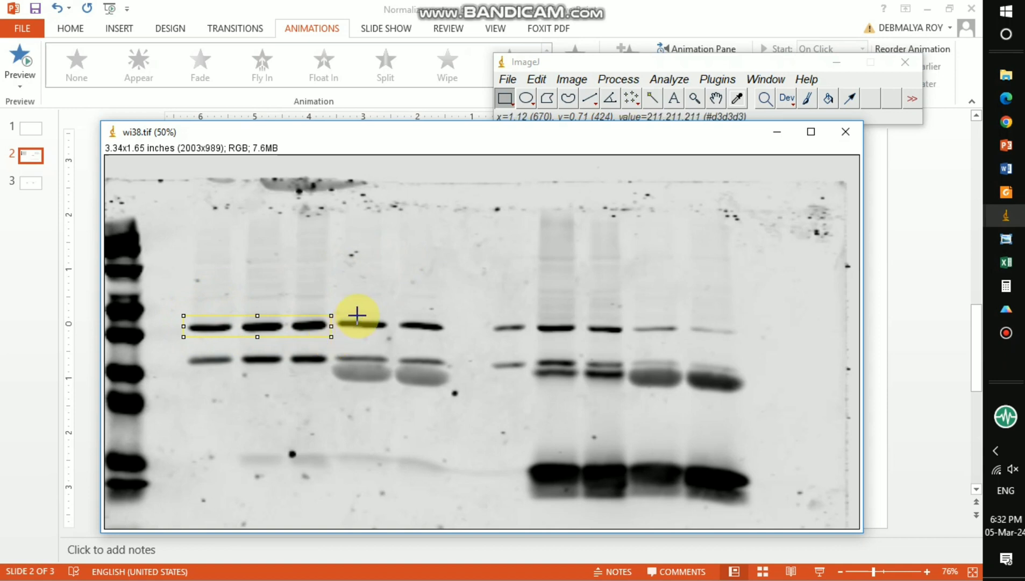
- Set the selection as the first gel lane and plot its intensity profile
key("1")
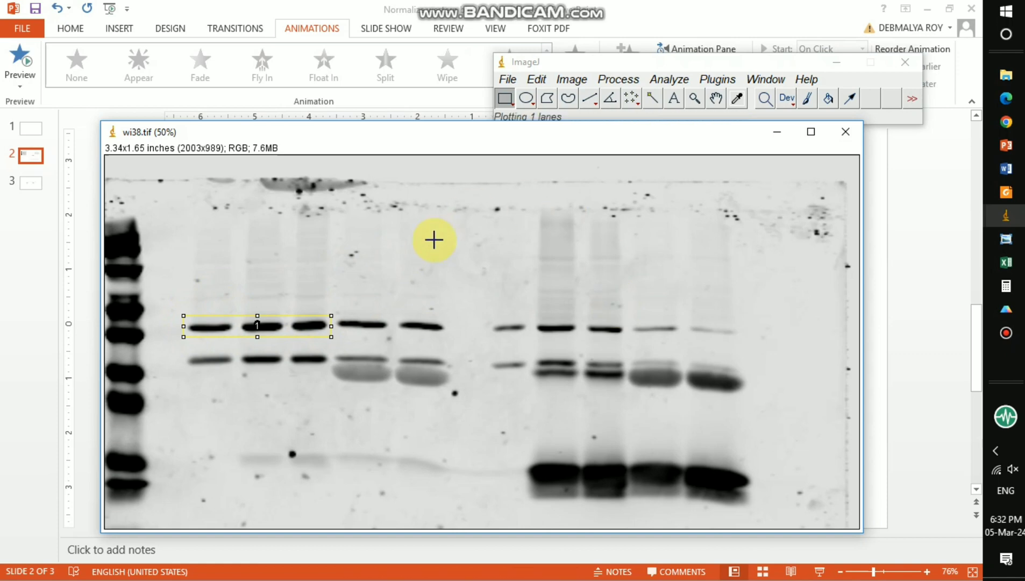
key("3")
left_click_drag(328, 104, 500, 162)
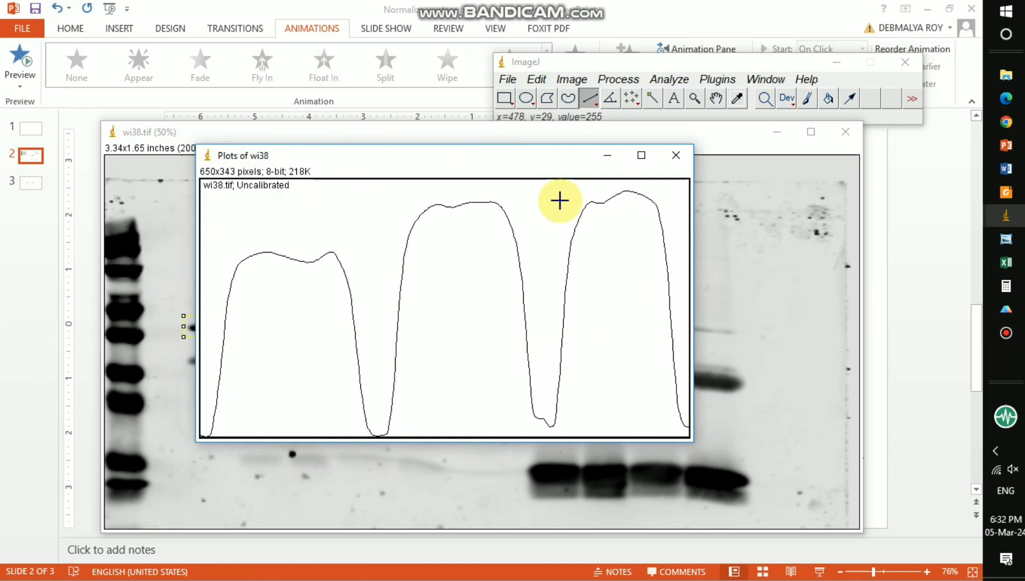
left_click_drag(403, 161, 517, 169)
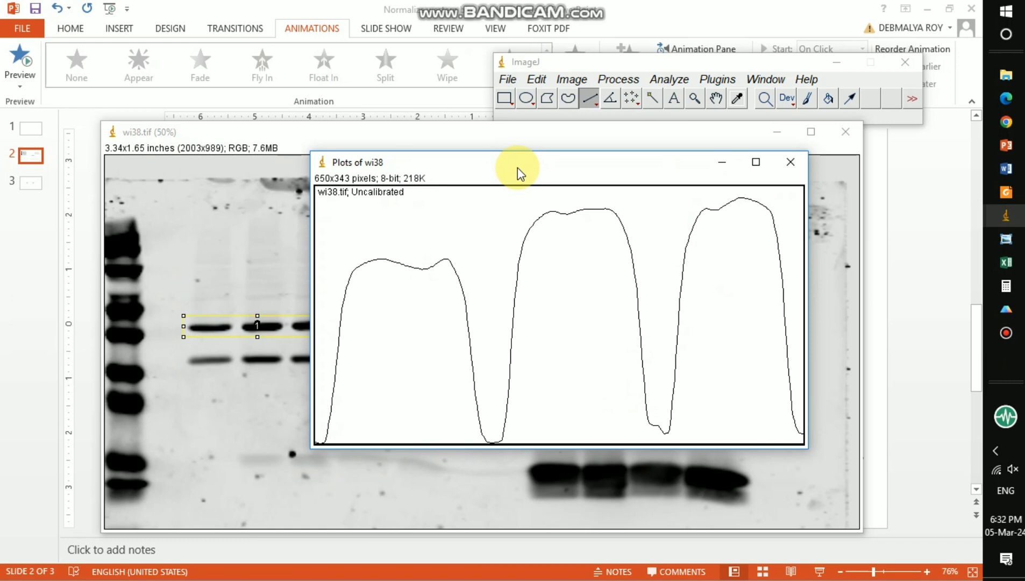
- Draw short vertical lines down to the baseline at the start, between and at the end of the three peaks in the profile plot
left_click(592, 99)
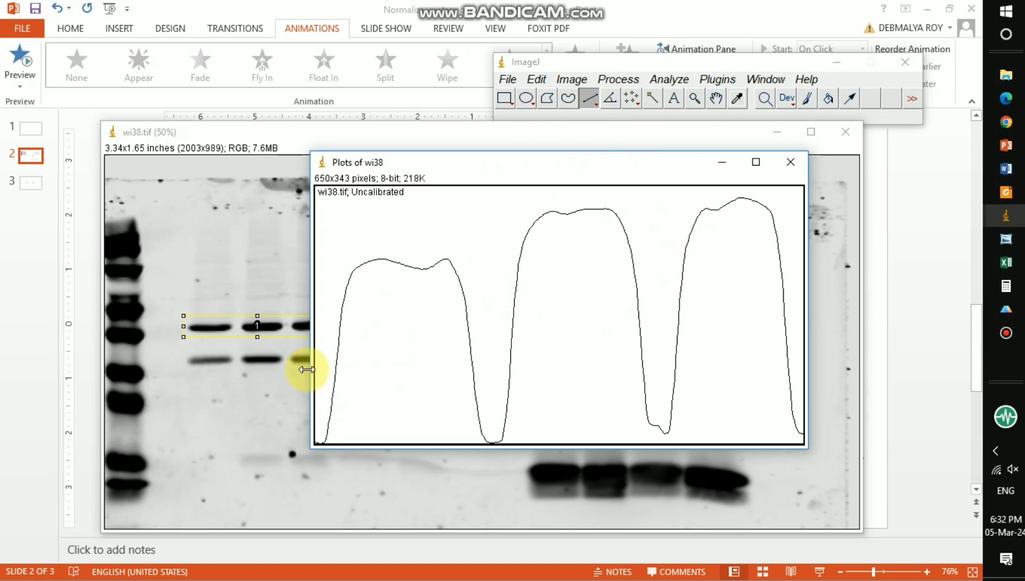
left_click_drag(321, 390, 321, 442)
left_click_drag(493, 398, 494, 442)
key("ctrl+d")
left_click_drag(663, 404, 667, 467)
key("ctrl+d")
left_click_drag(798, 398, 805, 472)
key("ctrl+d")
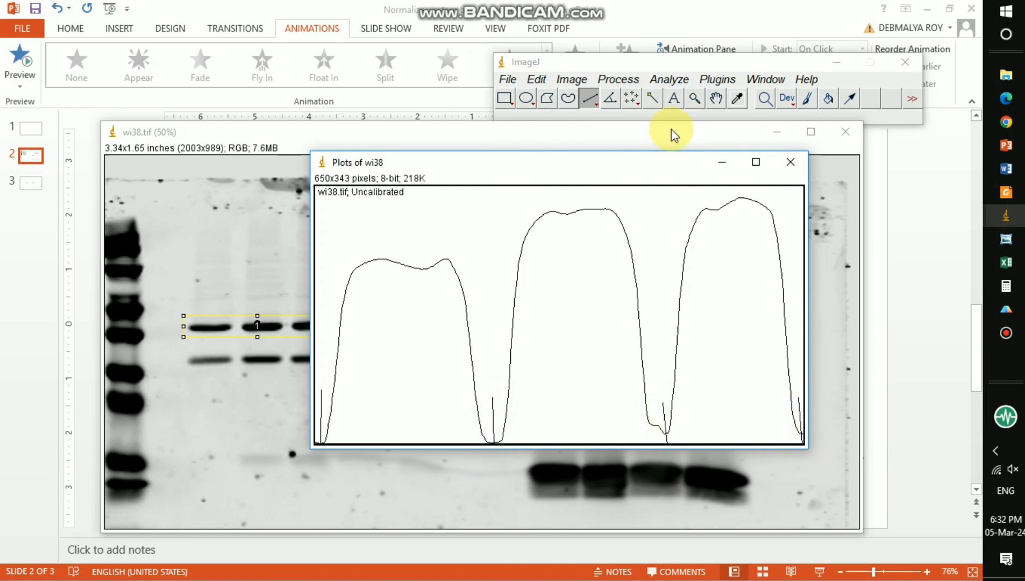
- Measure the areas of the three peaks with the Wand tool and arrange the plot so the results are readable
left_click(654, 99)
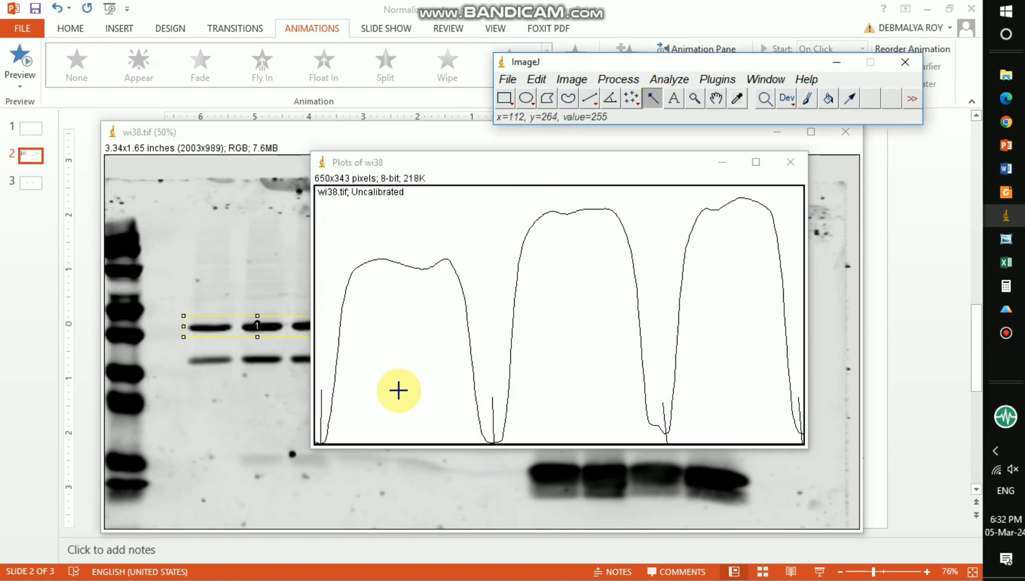
left_click(420, 333)
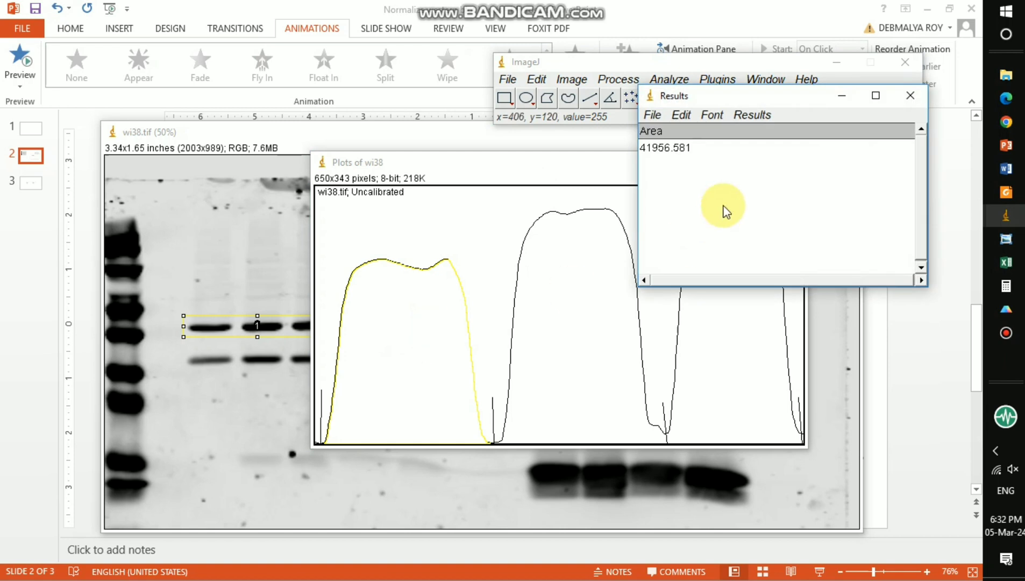
left_click(574, 329)
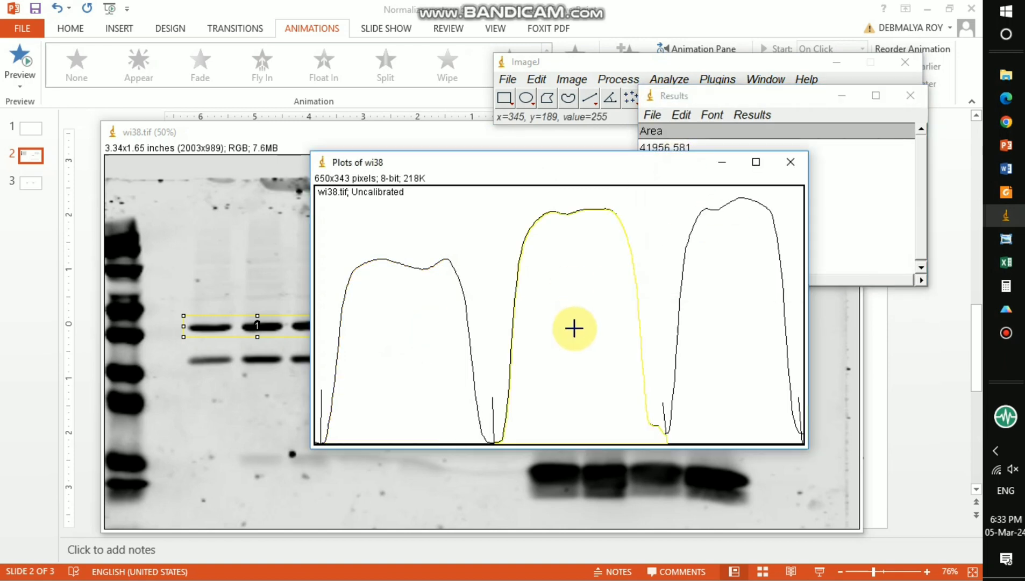
left_click(735, 312)
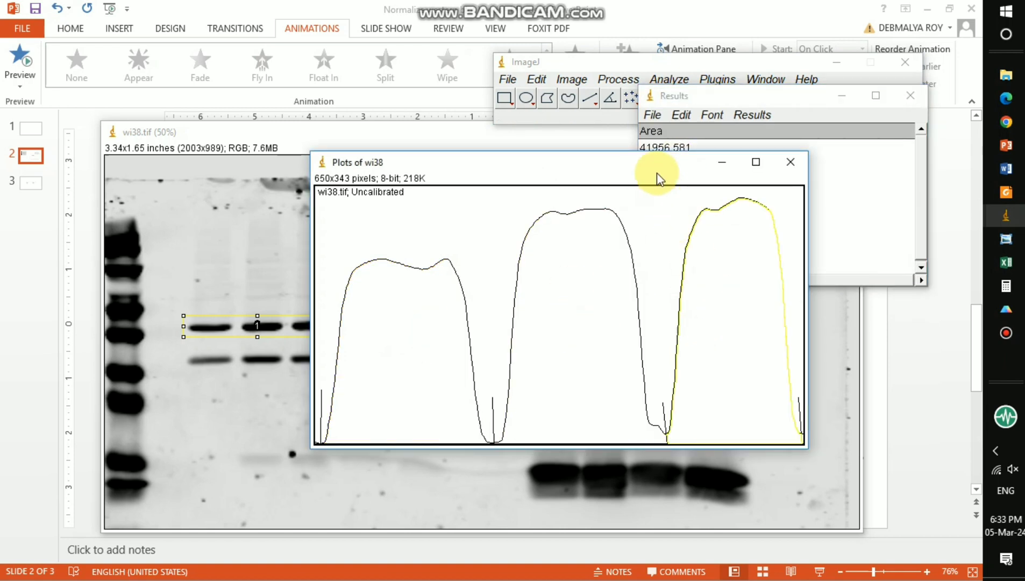
left_click_drag(656, 173, 465, 184)
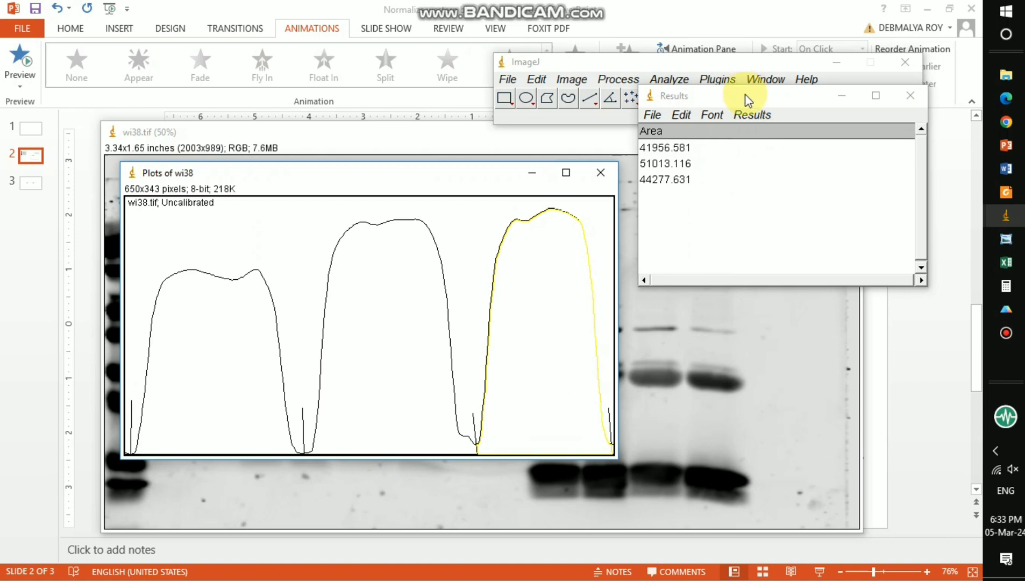
left_click_drag(428, 179, 598, 254)
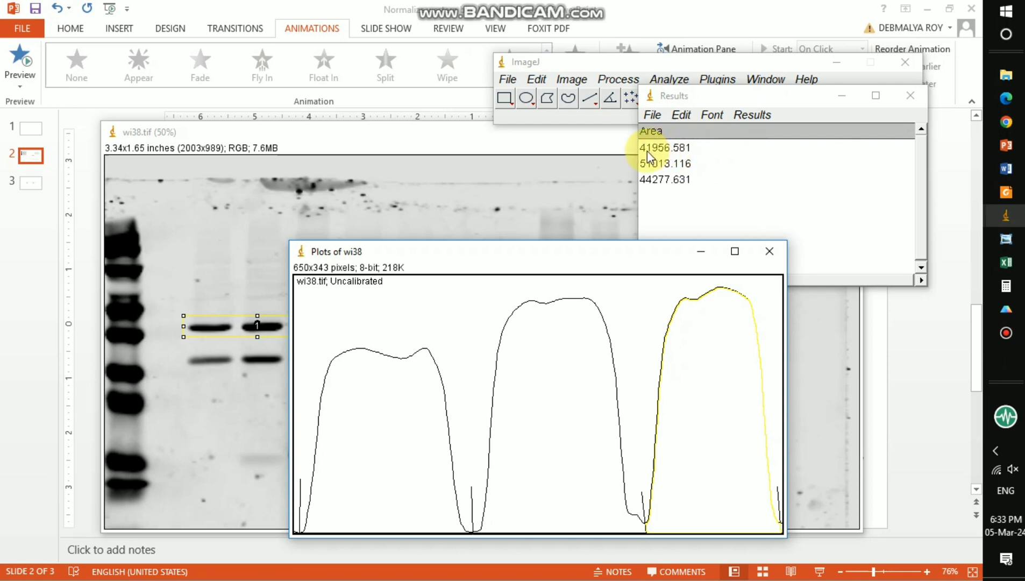
- Copy the three peak areas to the PowerPoint slide and fit them beside labels 1 to 3 under Intensity of Protein bands
left_click_drag(644, 146, 673, 185)
right_click(690, 160)
left_click(713, 210)
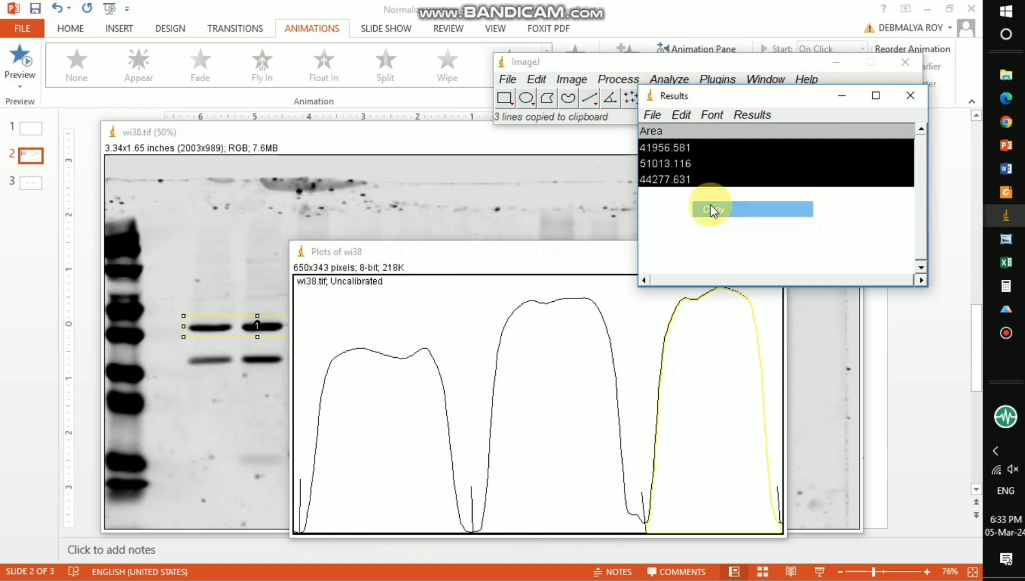
mouse_move(1018, 149)
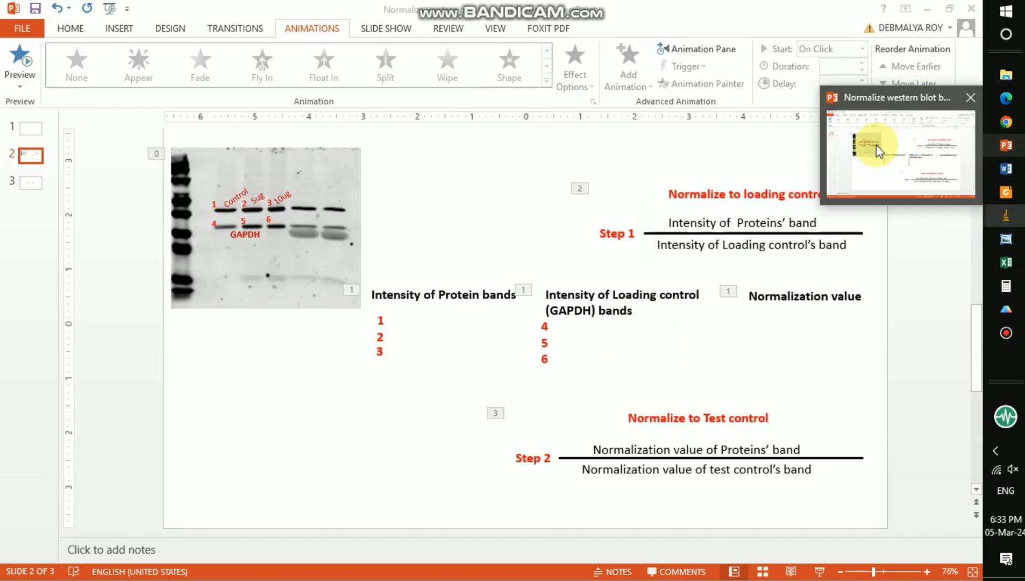
left_click(876, 145)
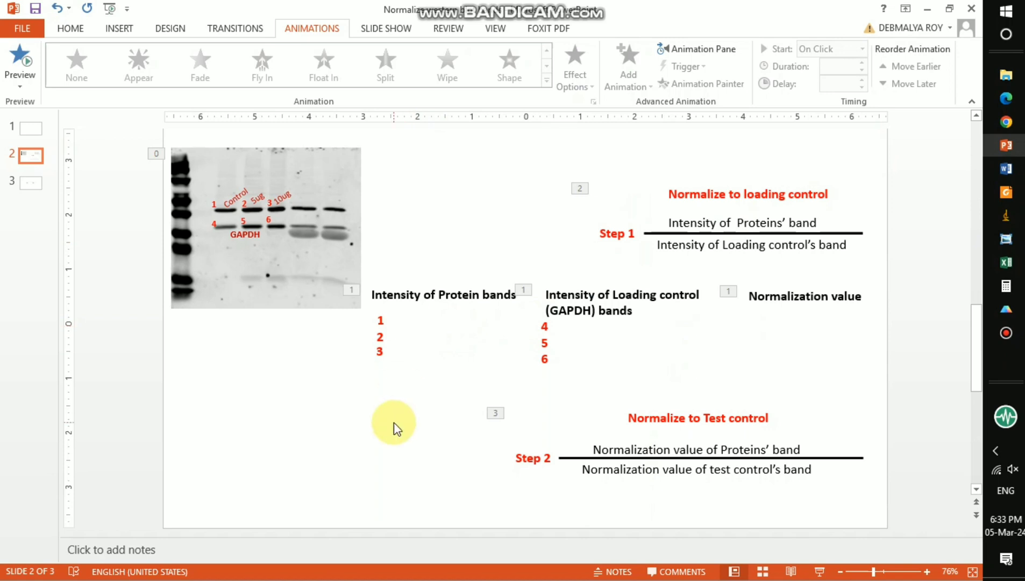
key("ctrl+v")
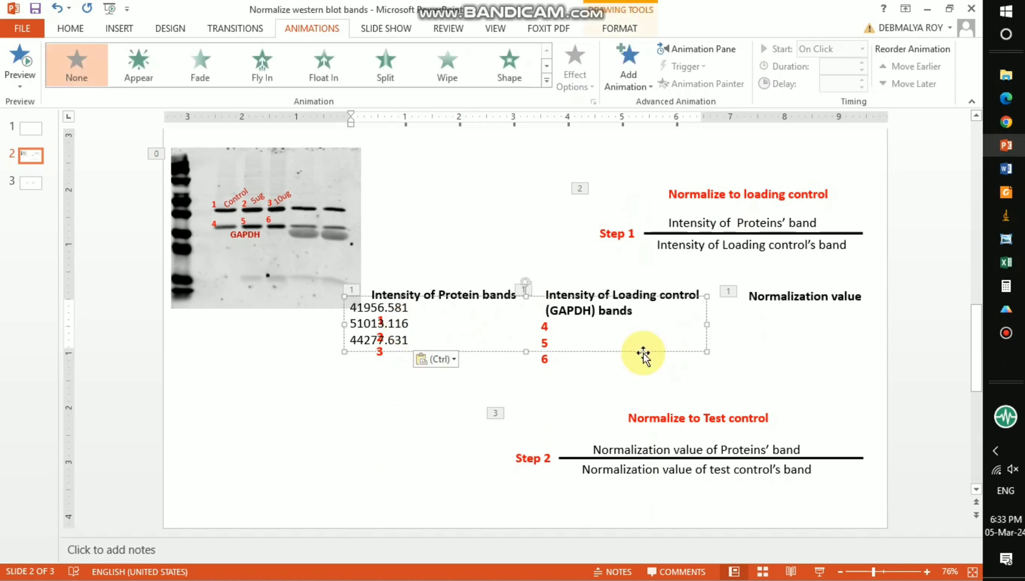
left_click_drag(709, 328, 467, 325)
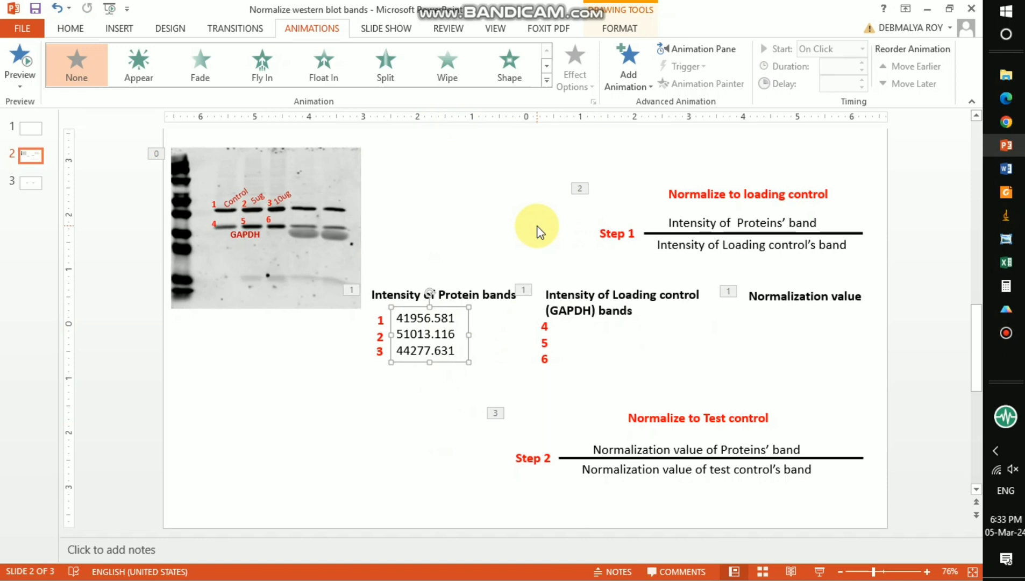
- Switch to the normalize bands workbook in Excel and replace the protein band intensities in B3:B5 with the copied areas
mouse_move(1014, 269)
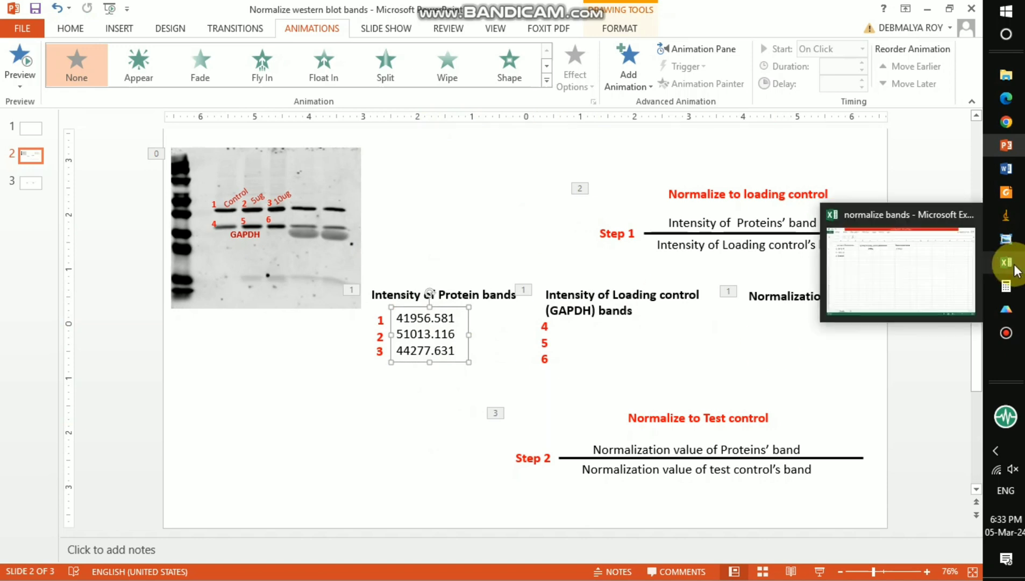
left_click(859, 273)
left_click_drag(86, 147, 92, 197)
key("Delete")
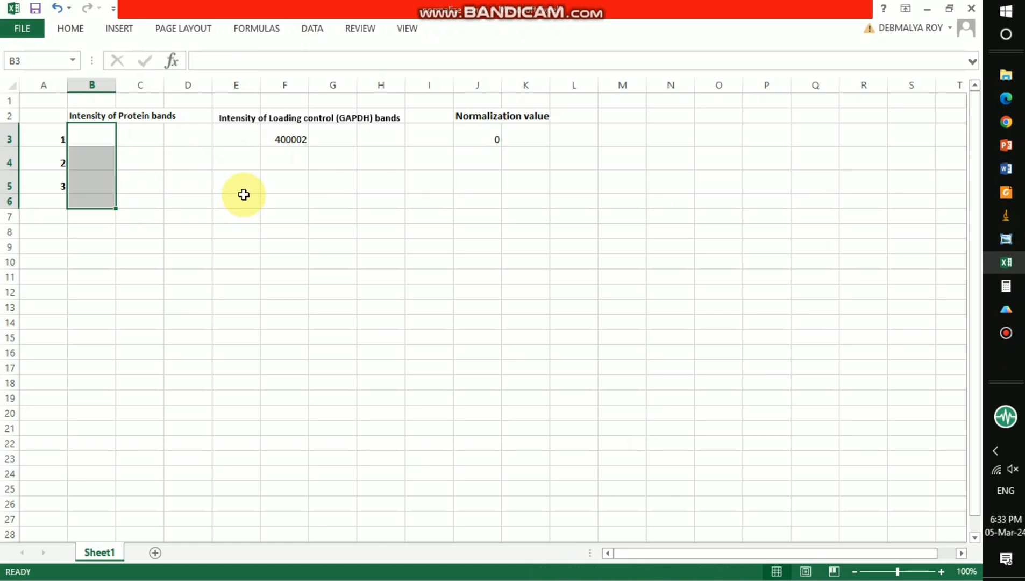
left_click(244, 194)
left_click_drag(94, 137, 104, 187)
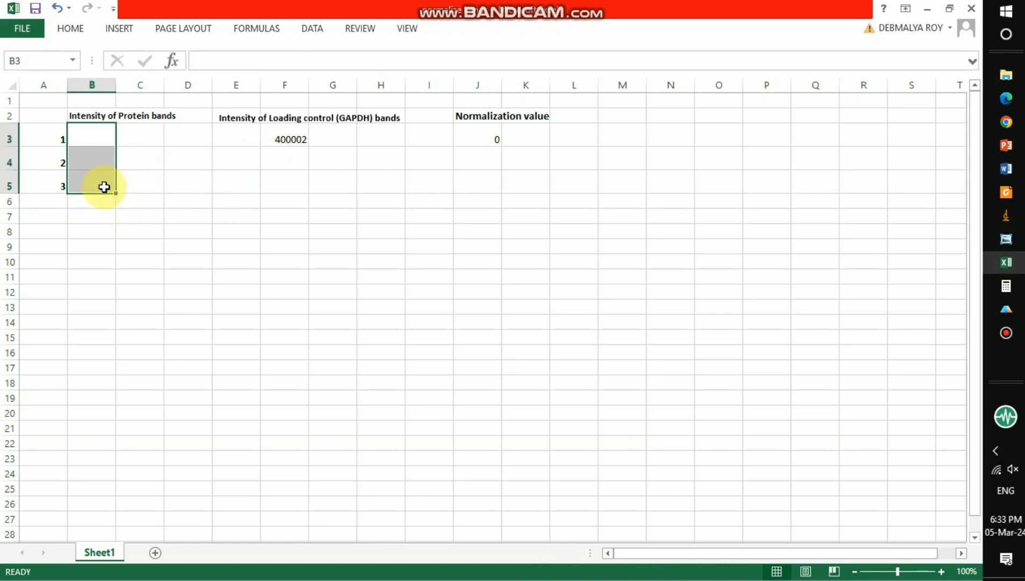
key("ctrl+v")
left_click(220, 248)
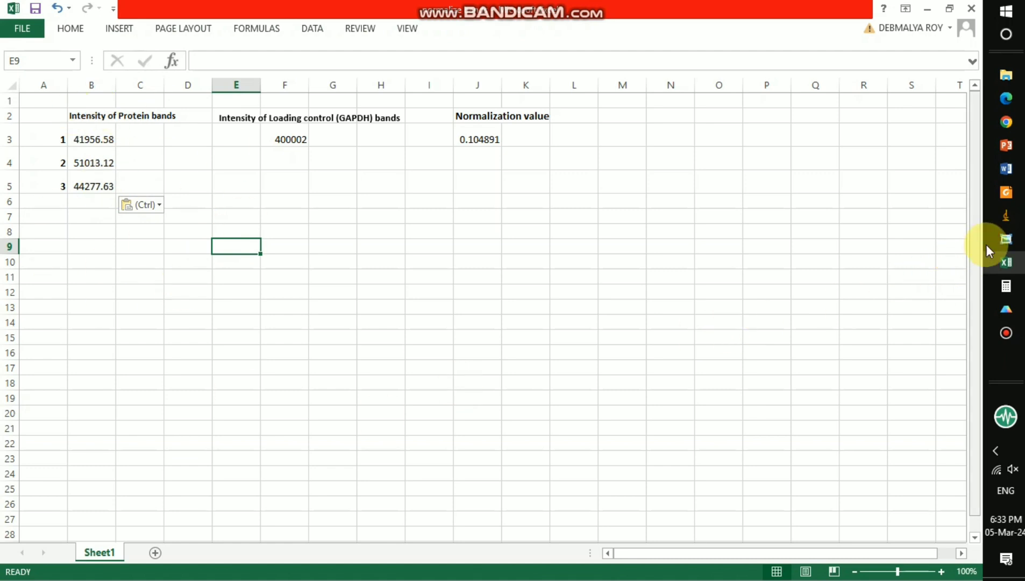
- Switch to ImageJ, enclose the first three GAPDH bands of wi38.tif in a rectangle and plot them as the first lane
mouse_move(1006, 215)
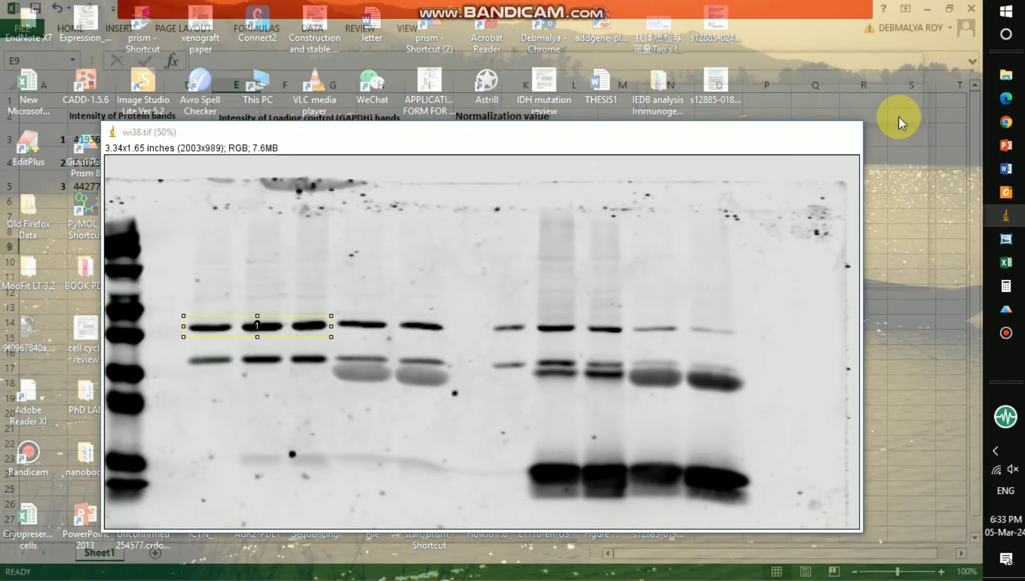
left_click(898, 117)
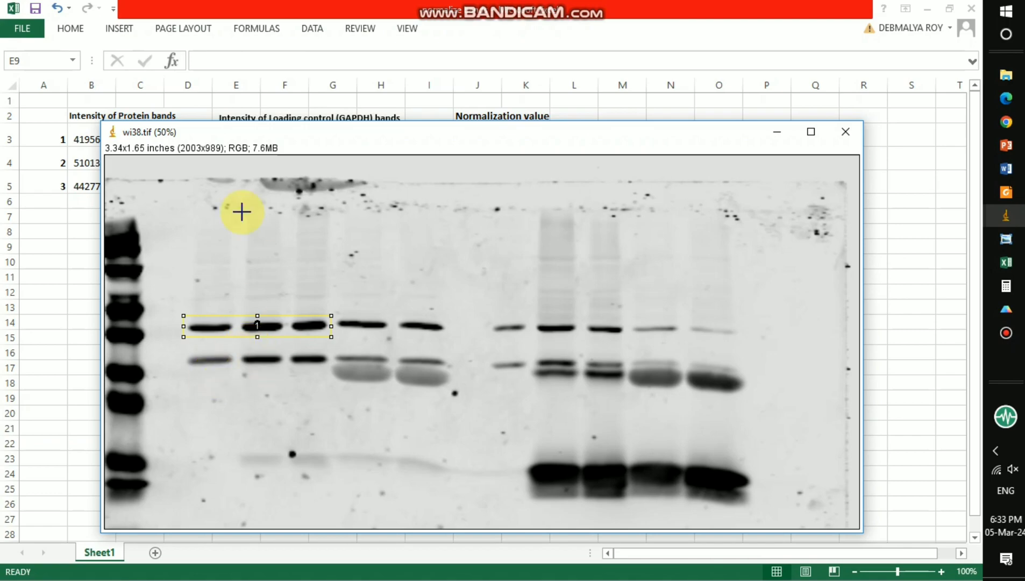
mouse_move(1001, 217)
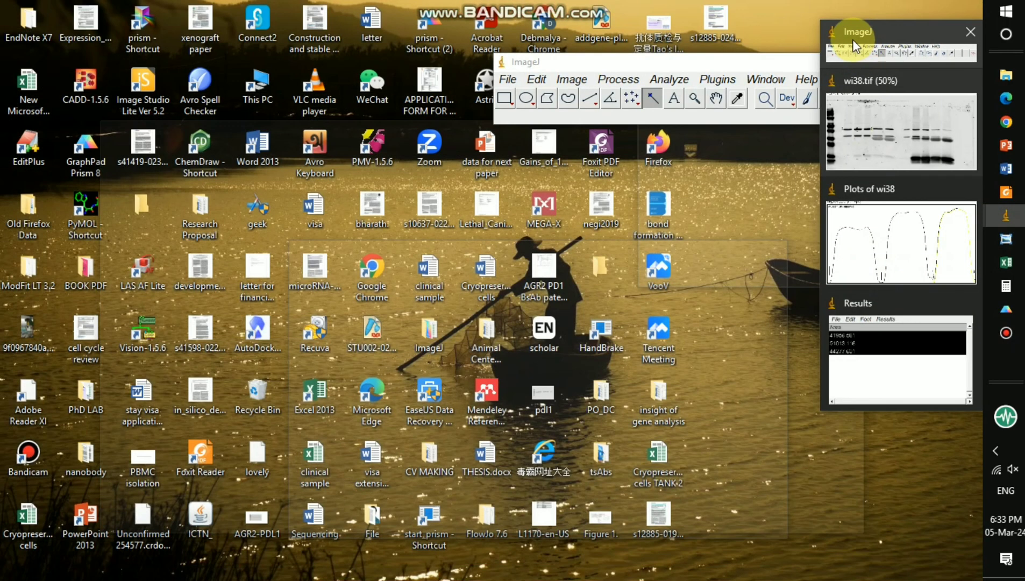
left_click(854, 46)
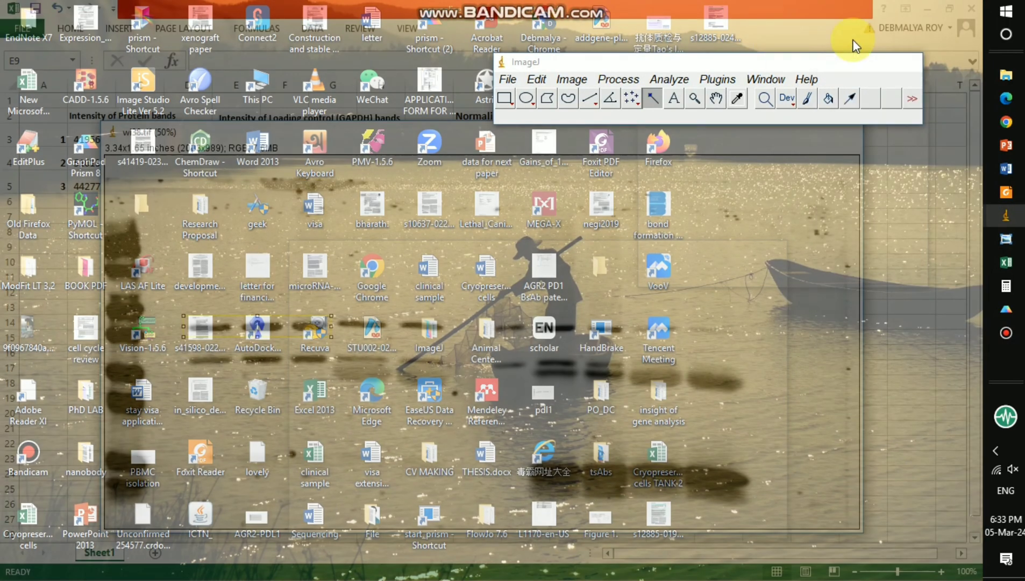
left_click(508, 100)
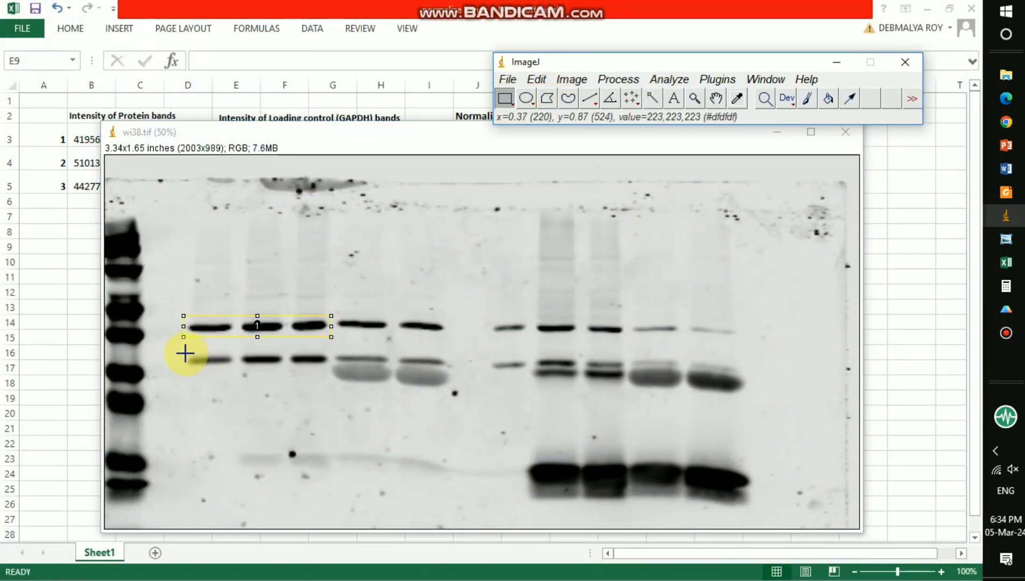
left_click_drag(183, 349, 324, 371)
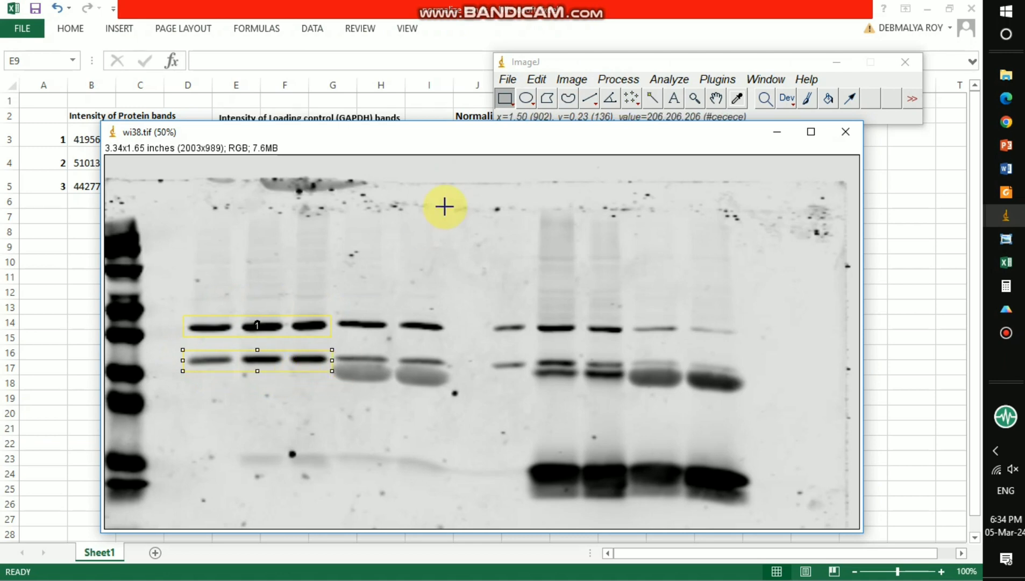
key("1")
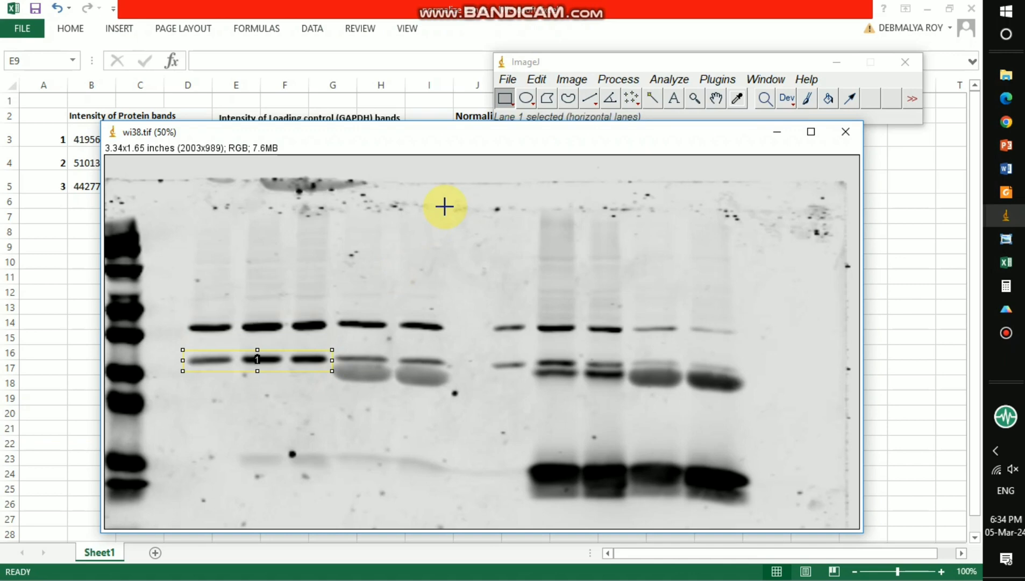
key("3")
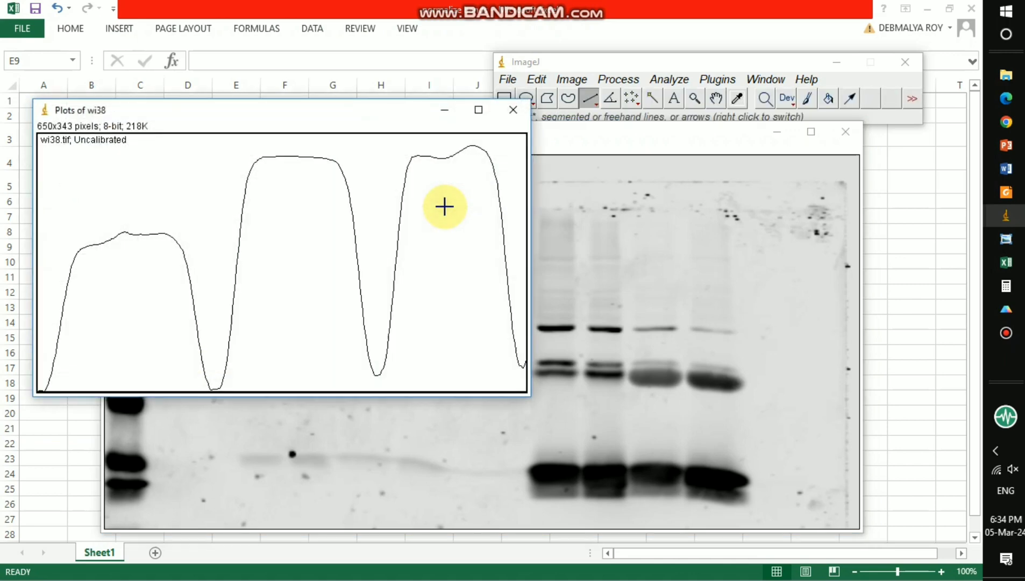
- Draw short vertical lines down to the baseline at the start, between and at the end of the three GAPDH peaks
left_click_drag(347, 113, 687, 177)
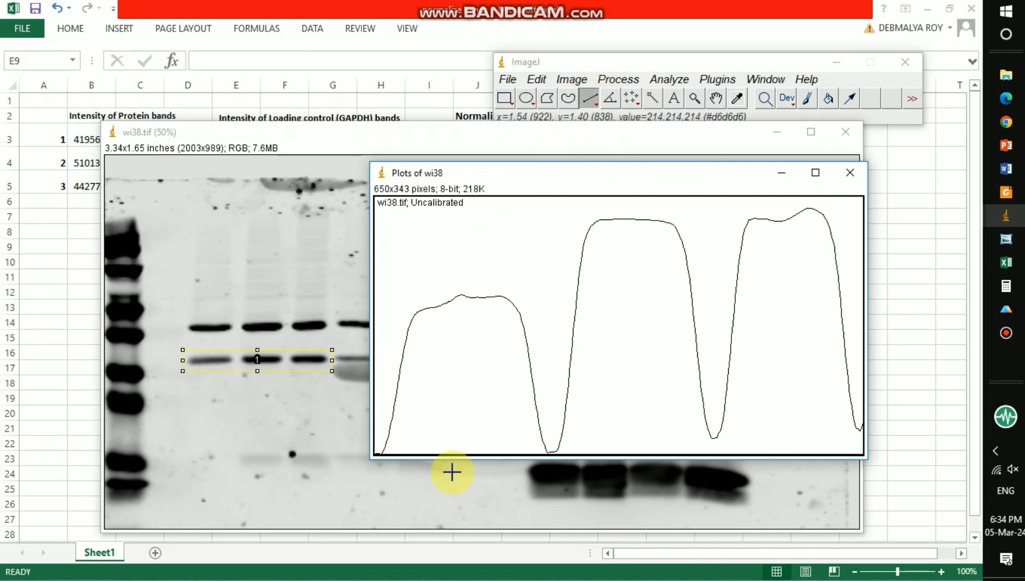
left_click_drag(384, 394, 382, 468)
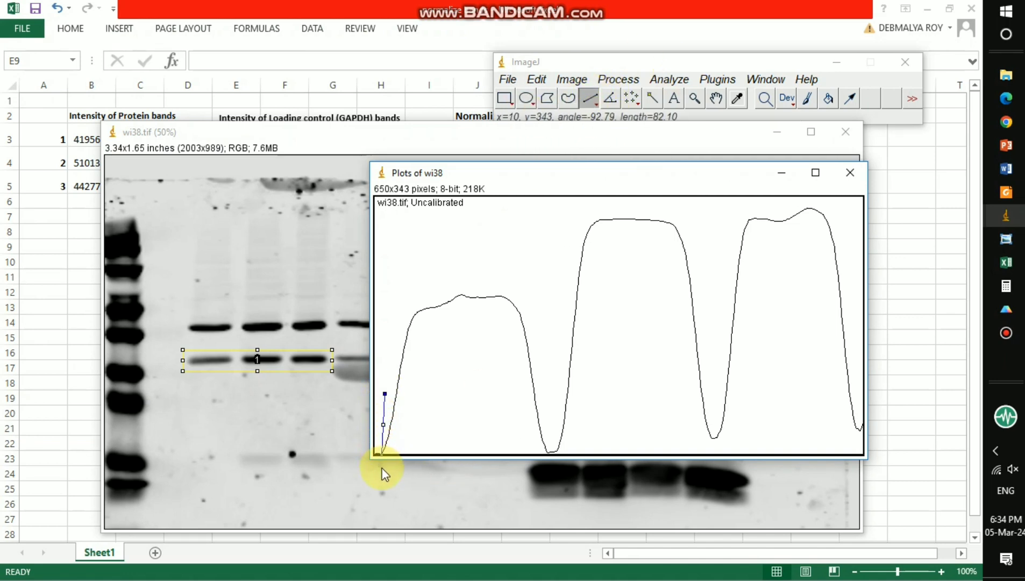
left_click_drag(547, 417, 549, 464)
left_click_drag(714, 413, 716, 483)
left_click_drag(858, 403, 866, 495)
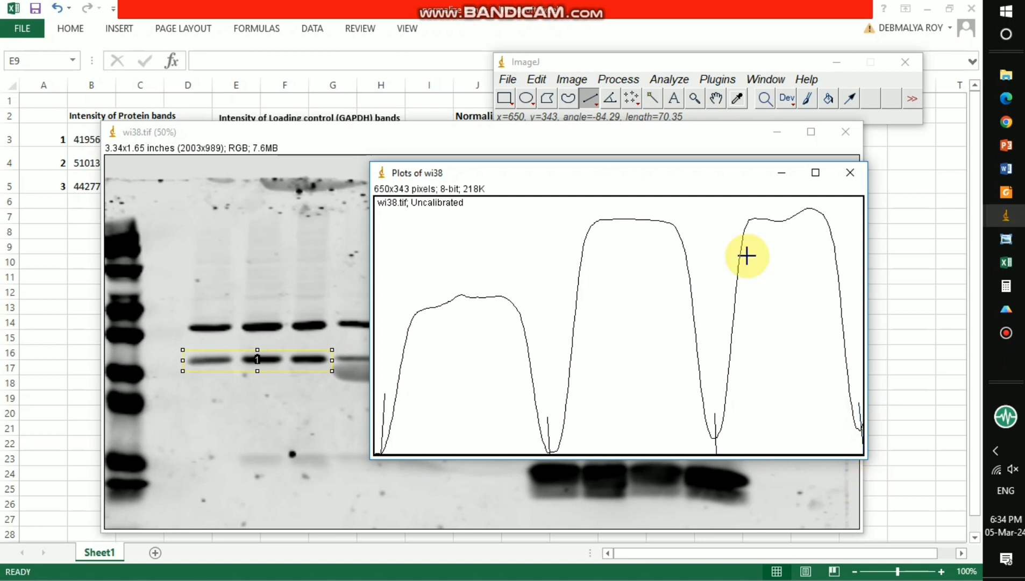
- Measure the areas of the three GAPDH peaks with the Wand tool
left_click(653, 107)
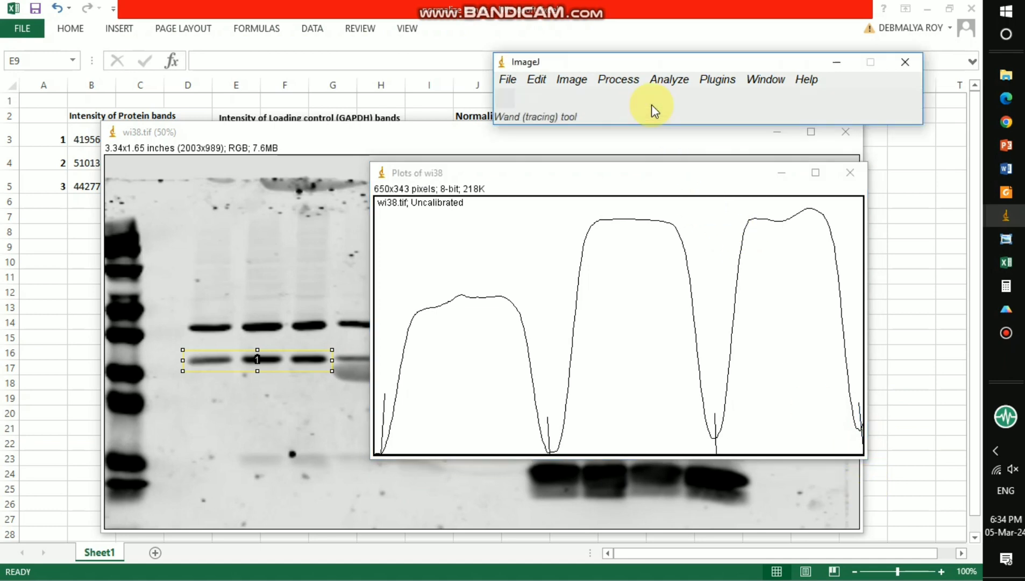
left_click(457, 362)
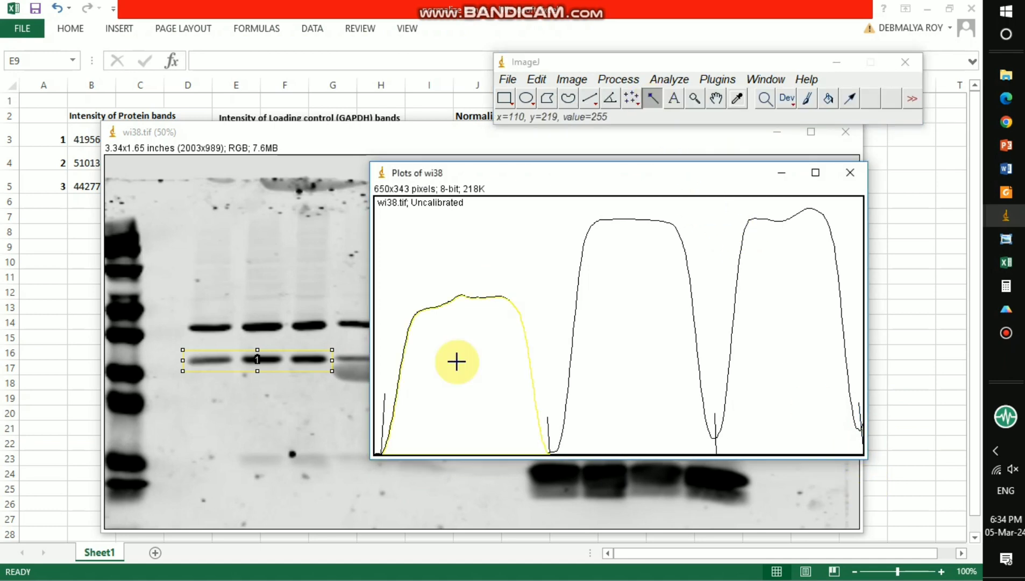
left_click(621, 330)
left_click(802, 291)
mouse_move(692, 177)
left_mouse_down()
mouse_move(637, 195)
mouse_move(530, 204)
left_mouse_up()
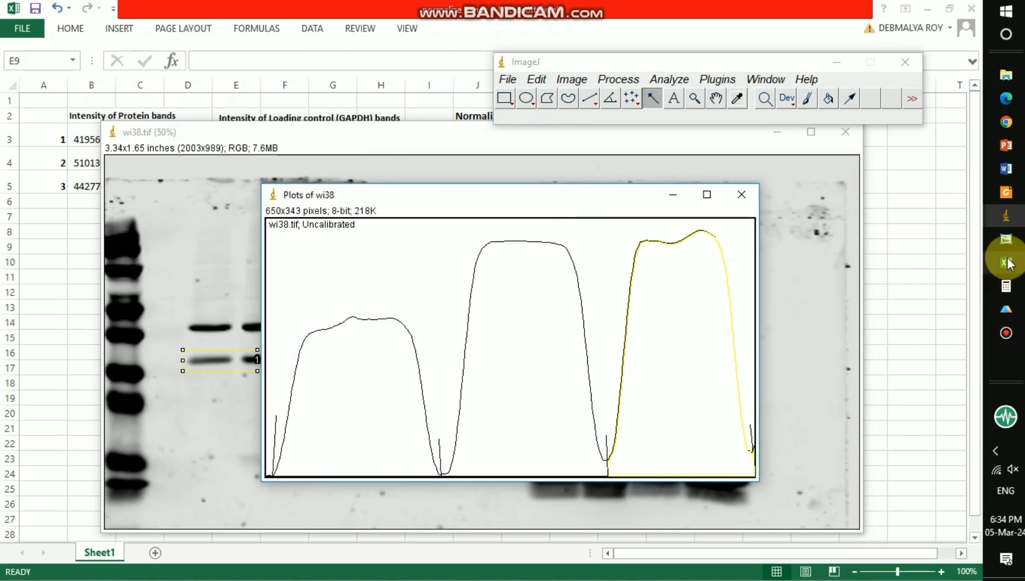
- Copy the three GAPDH peak areas from the Results table
mouse_move(1006, 217)
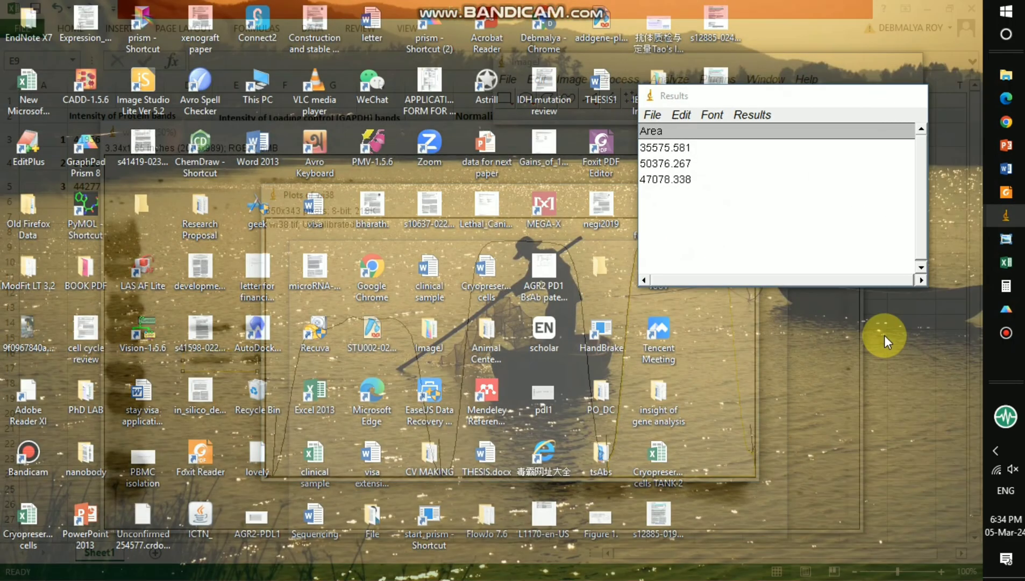
left_click(884, 335)
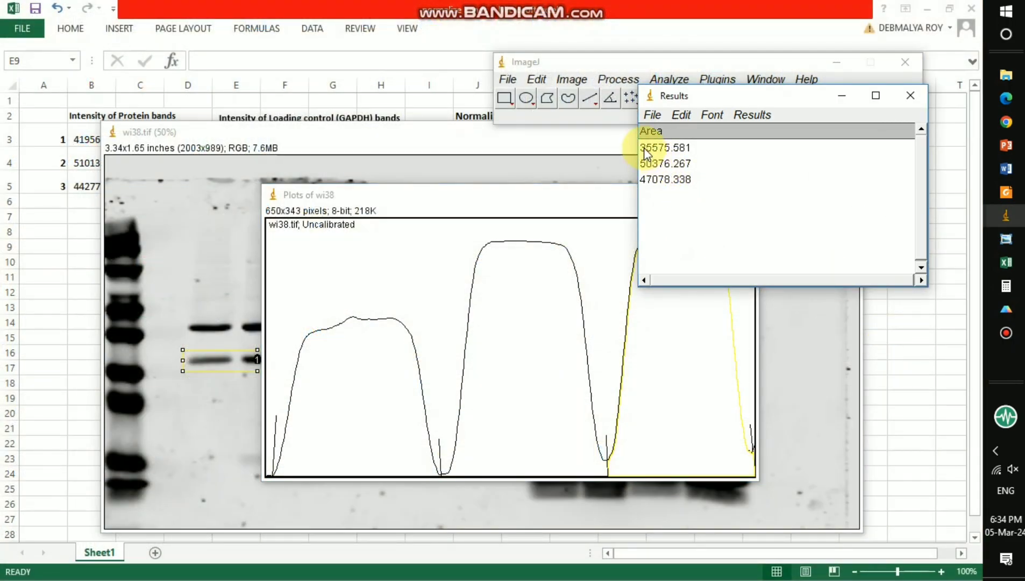
left_click_drag(644, 148, 677, 182)
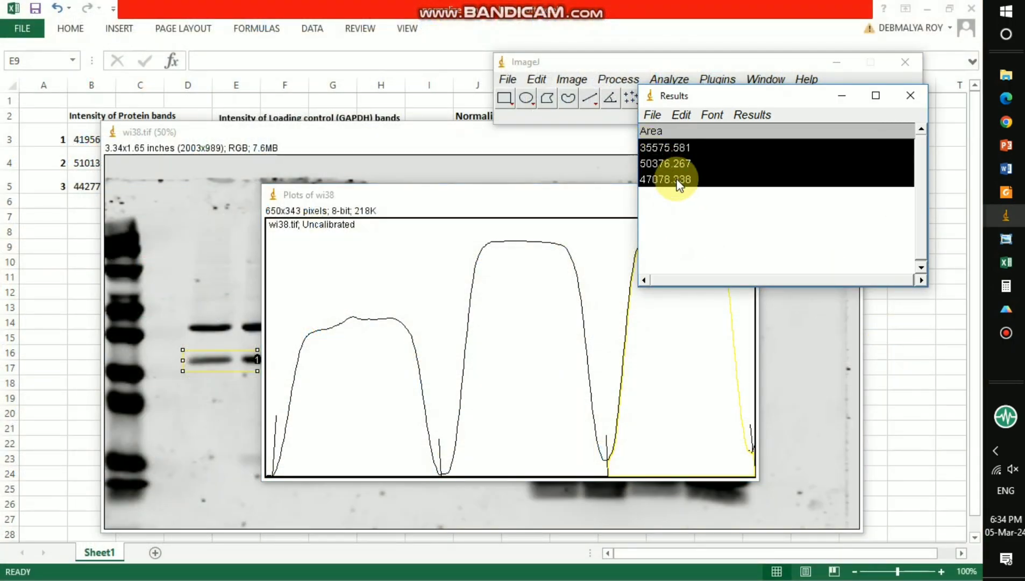
right_click(667, 150)
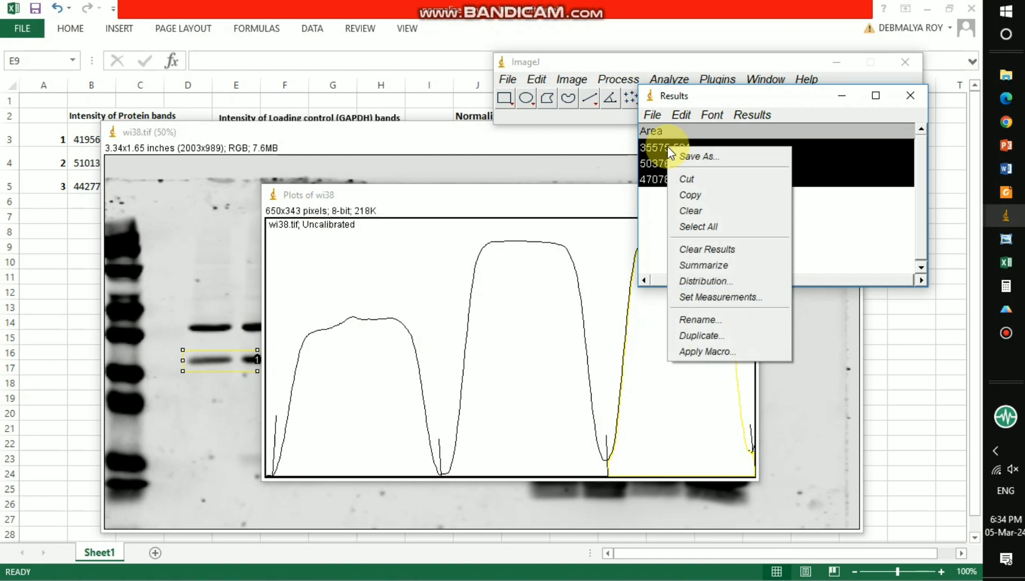
left_click(686, 193)
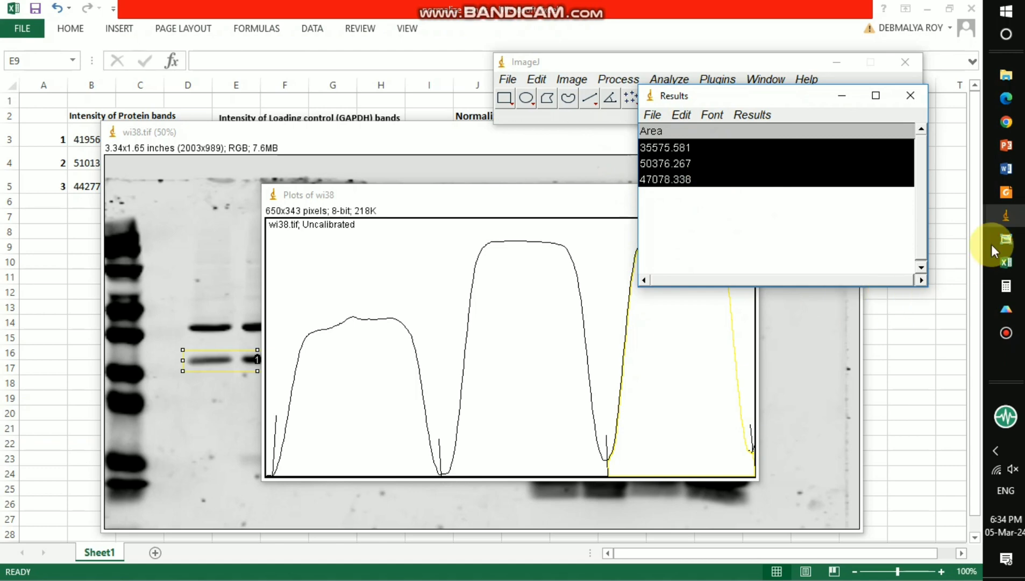
- Switch to the PowerPoint slide, paste the GAPDH areas and fit them beside labels 4 to 6 under Intensity of Loading control bands
mouse_move(1013, 152)
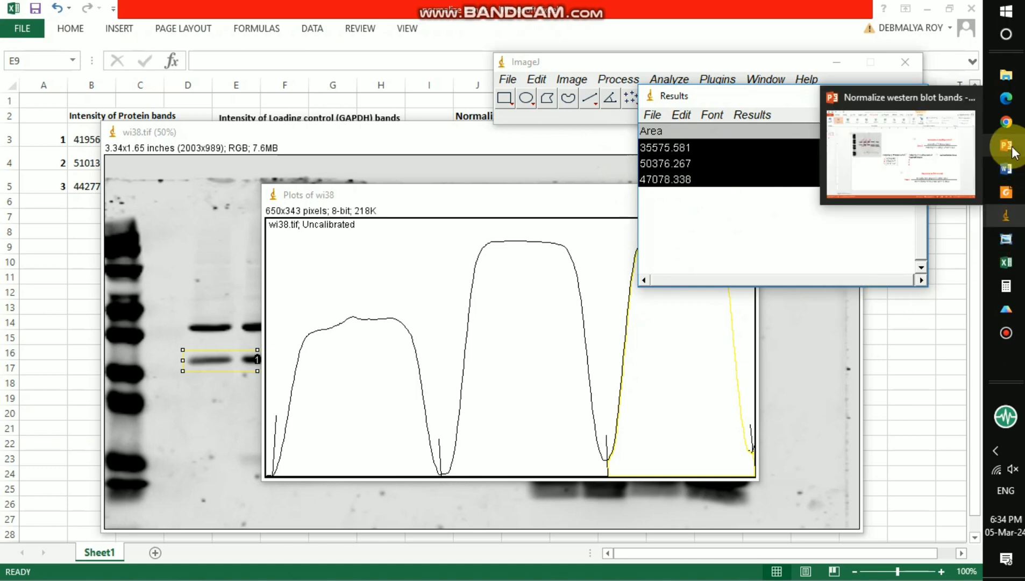
left_click(889, 154)
left_click(559, 404)
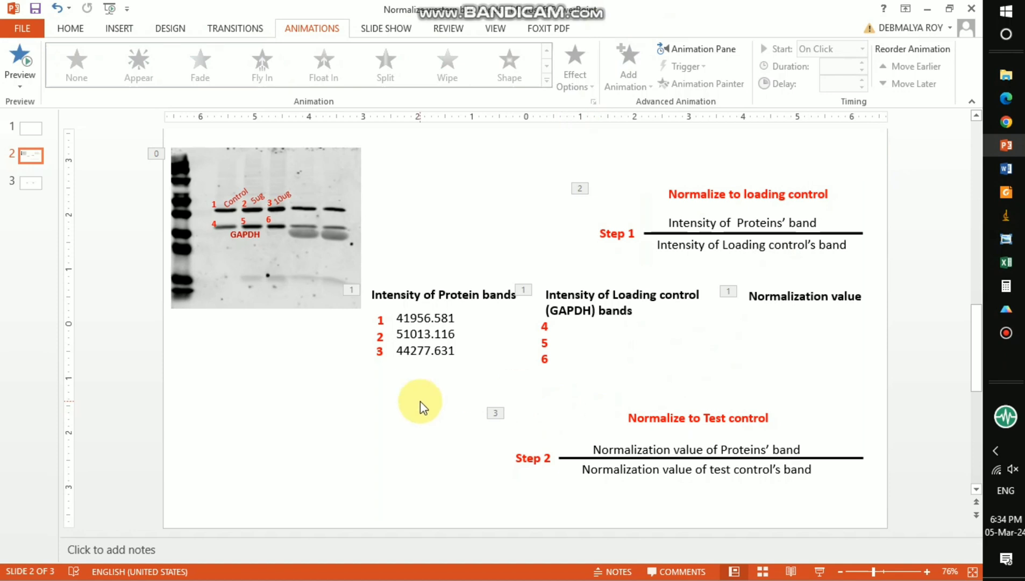
key("ctrl+v")
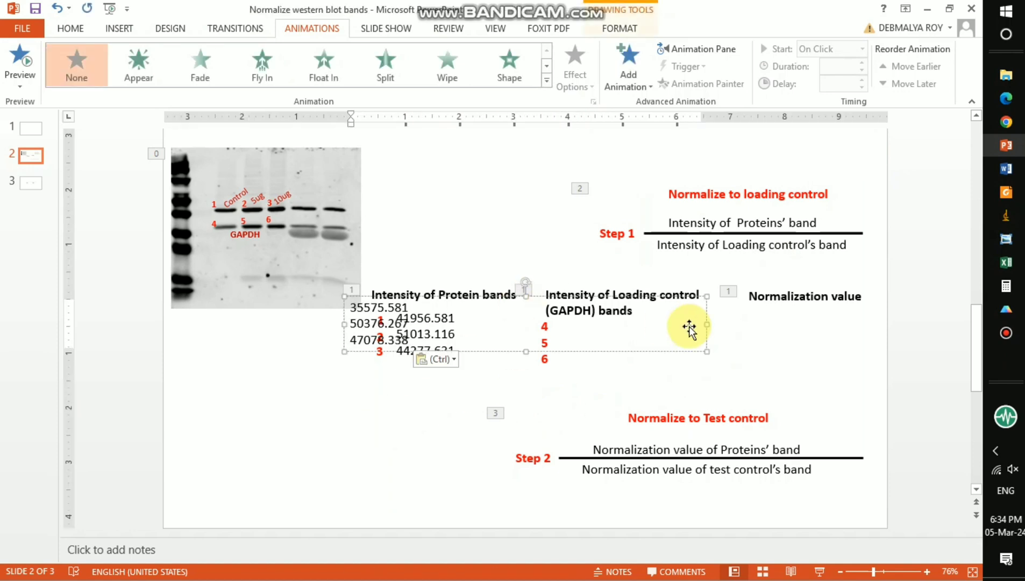
left_click_drag(709, 324, 698, 323)
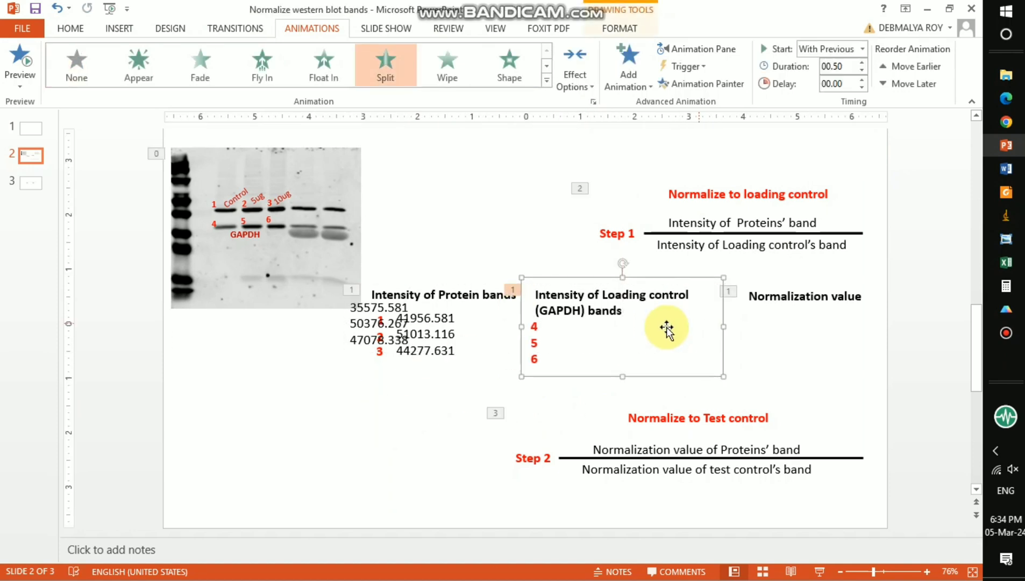
left_click(364, 324)
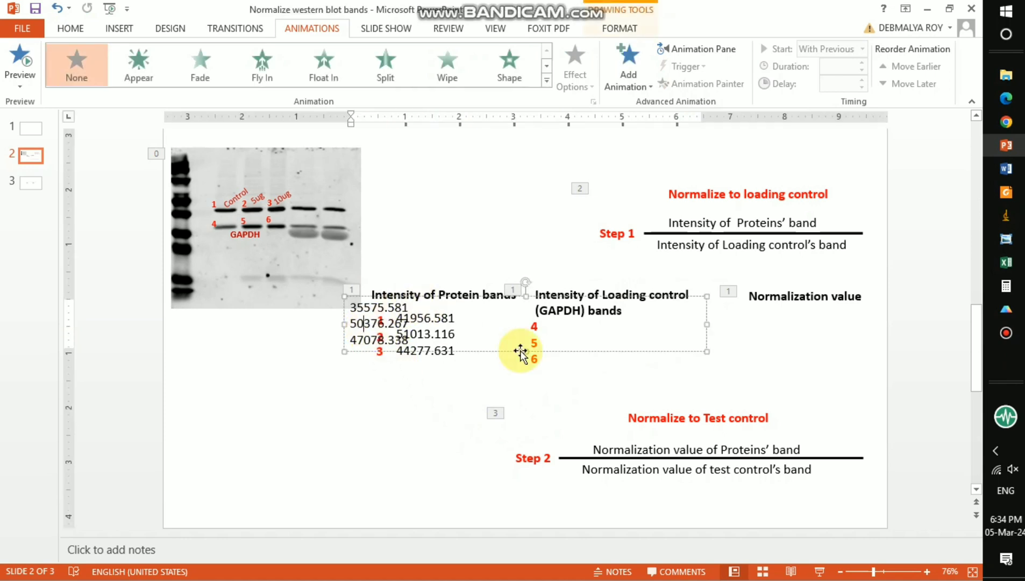
left_click_drag(766, 364, 816, 367)
left_click_drag(907, 342, 623, 354)
left_click(761, 336)
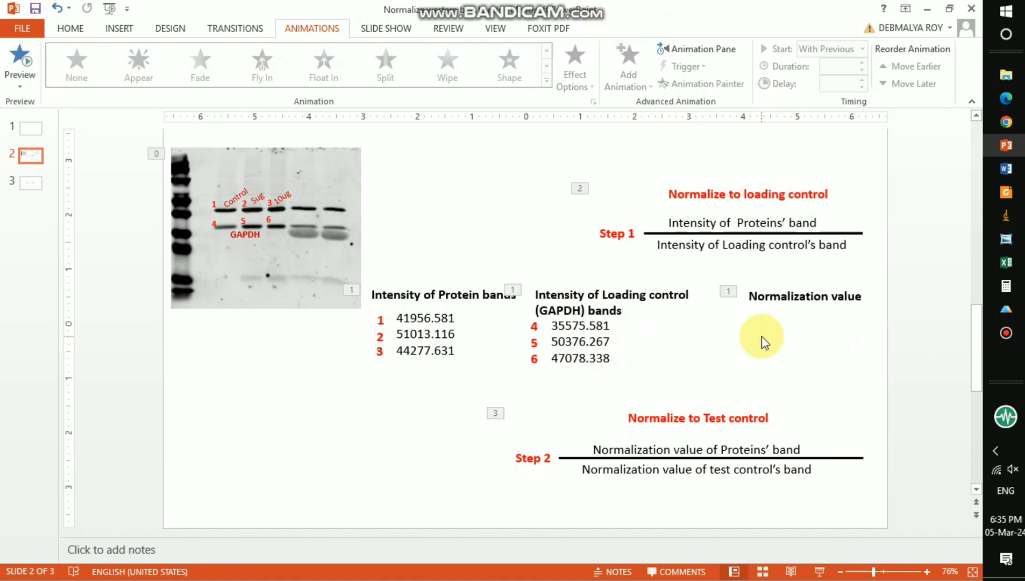
- Switch to the normalize bands workbook in Excel and replace the loading control intensities in F3:F5 with the copied areas
mouse_move(1009, 258)
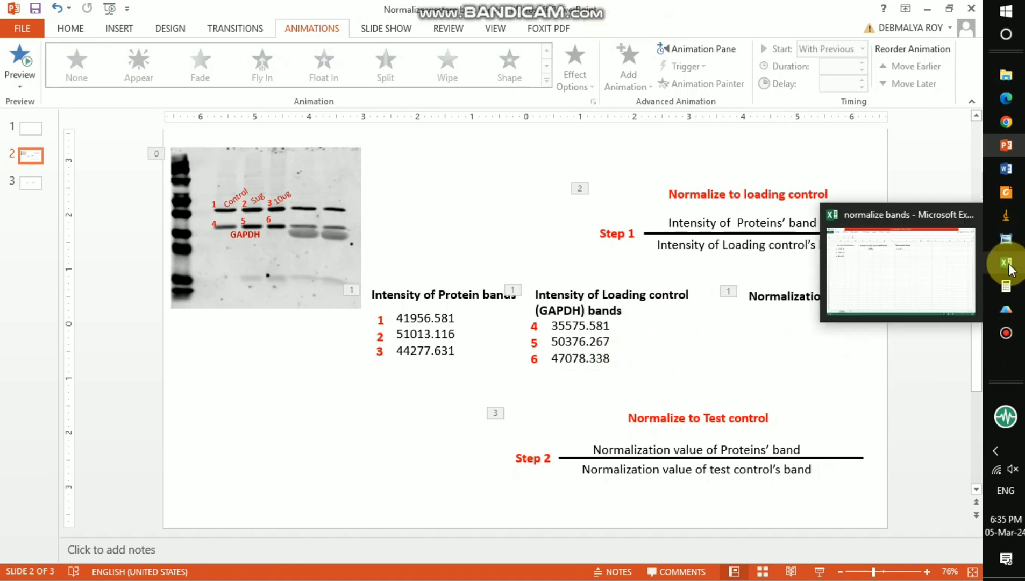
left_click(888, 276)
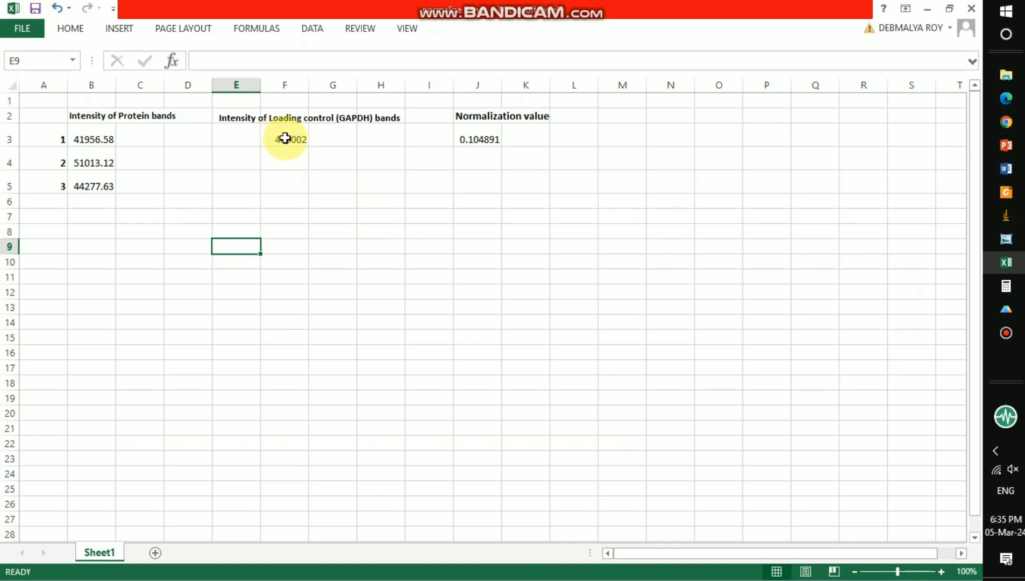
left_click_drag(276, 135, 296, 188)
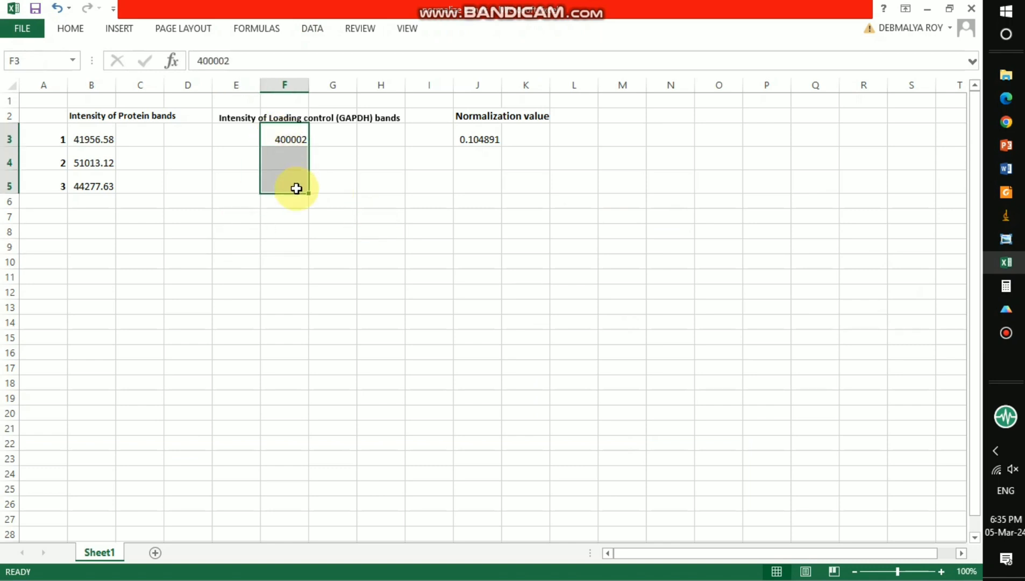
key("Delete")
left_click(391, 203)
left_click_drag(296, 150, 292, 184)
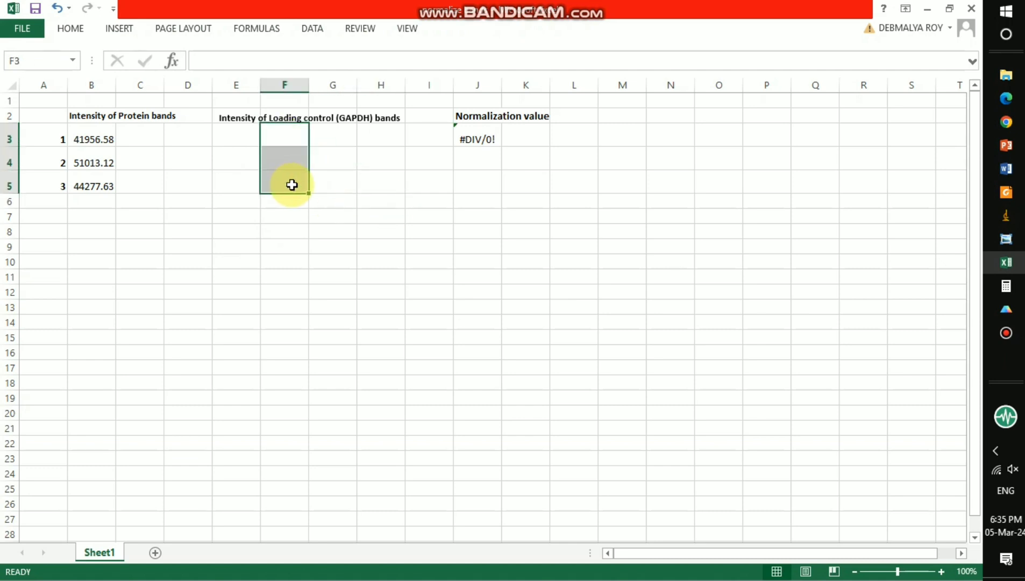
key("ctrl+v")
left_click(441, 270)
- Clear the old normalization value from cell J3
left_click(474, 137)
key("Delete")
left_click(443, 202)
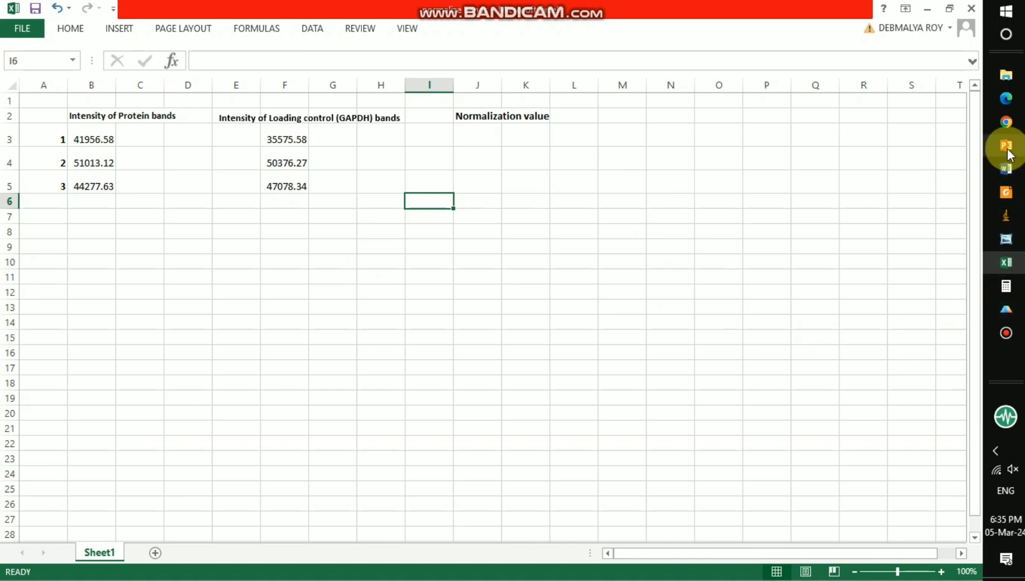
- Consult the Step 1 formula on the PowerPoint slide and calculate the first band's normalization value in Excel cell J3 with =B3/F3
mouse_move(1005, 146)
left_click(901, 154)
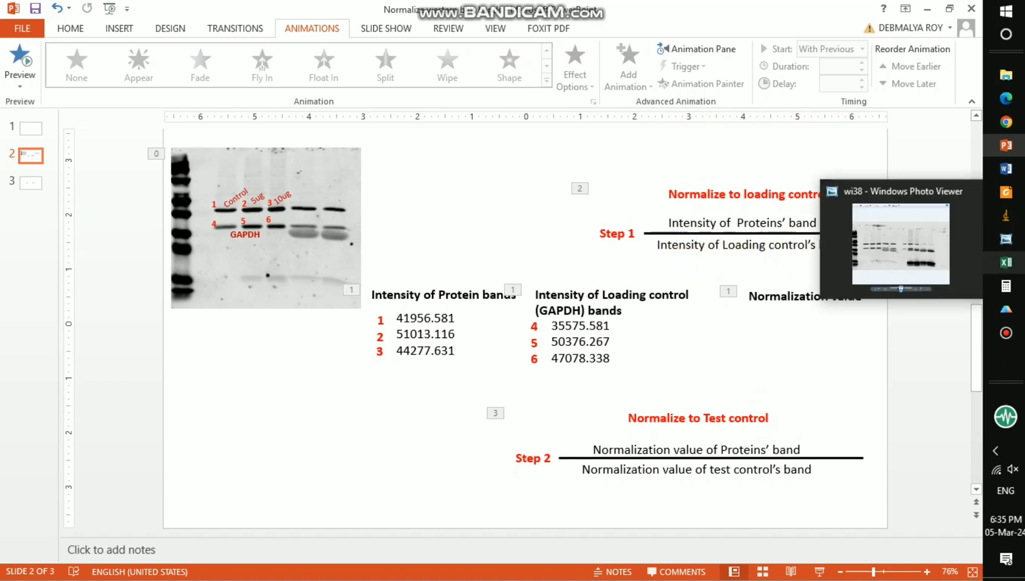
mouse_move(1013, 265)
left_click(898, 264)
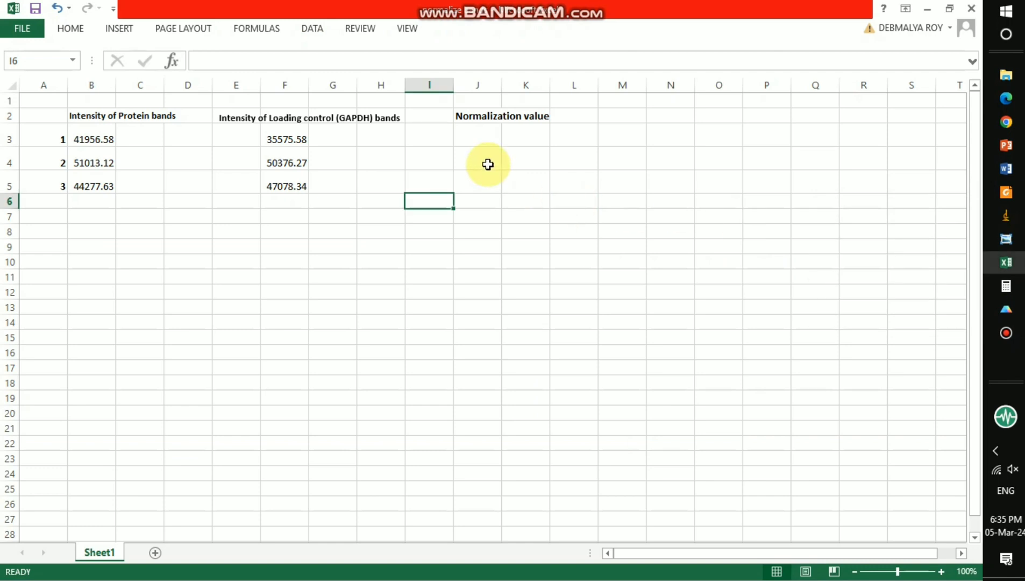
left_click(479, 137)
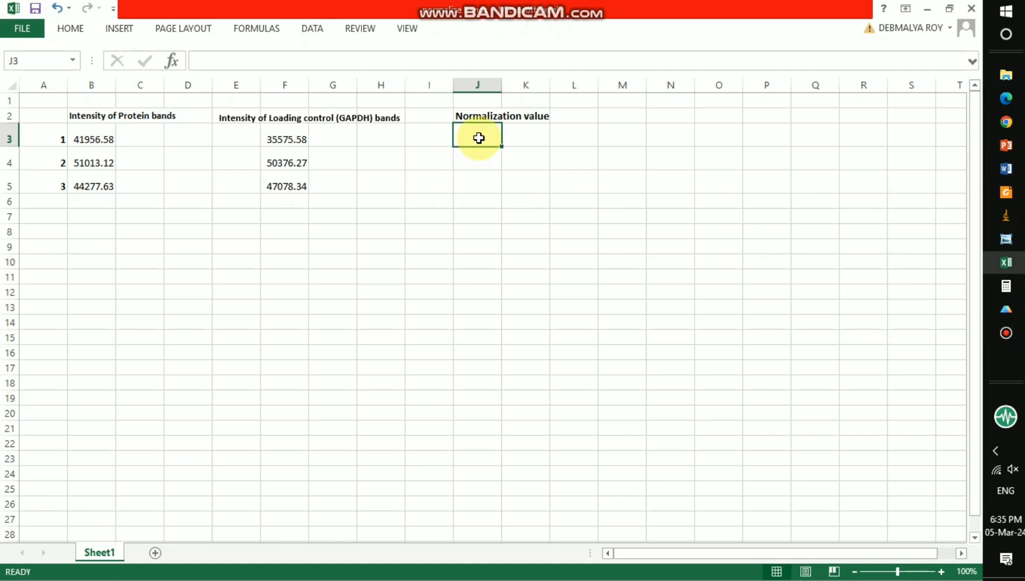
type("=")
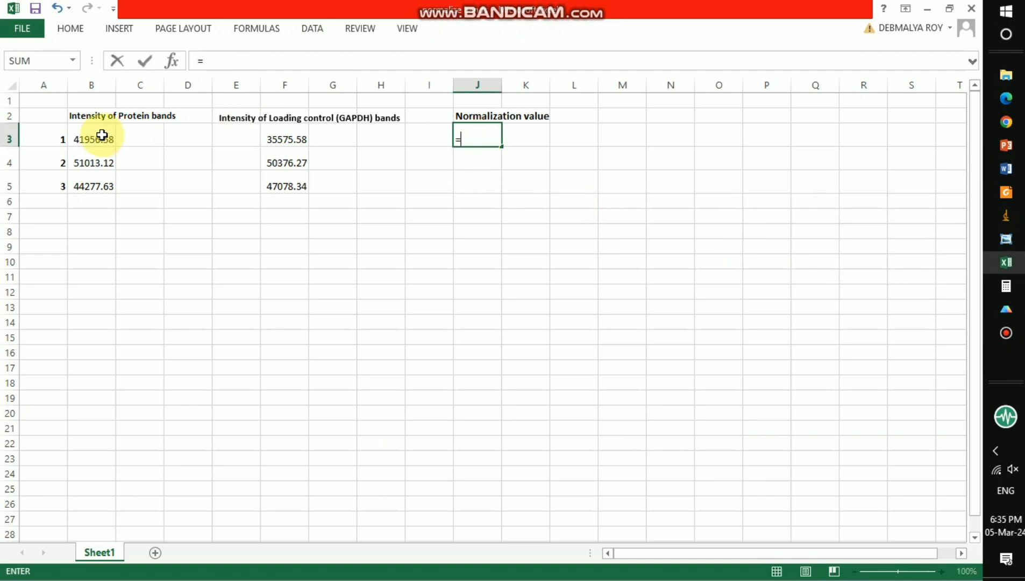
left_click(96, 138)
type("/")
left_click(285, 135)
key("Return")
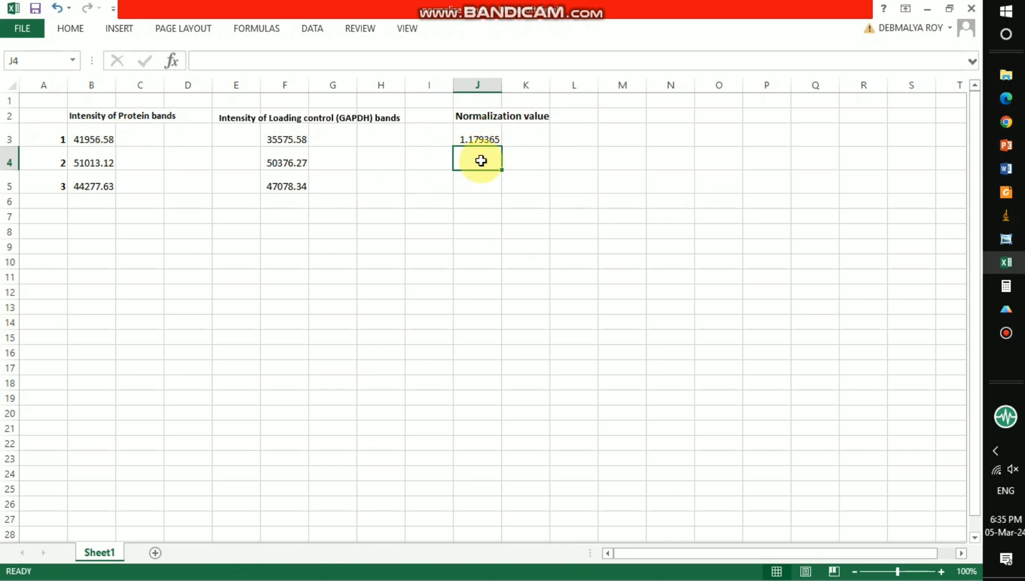
- Calculate the second band's normalization value in cell J4 with =B4/F4
type("=")
left_click(90, 163)
type("/")
left_click(280, 162)
key("Return")
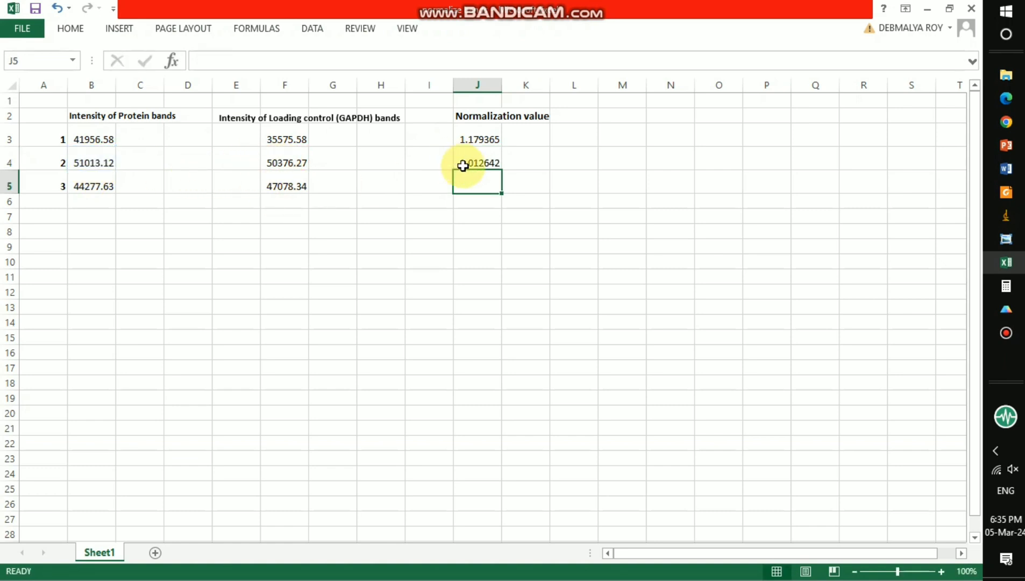
- Calculate the third band's normalization value in cell J5 with =B5/F5
type("=")
left_click(96, 183)
type("/")
left_click(279, 186)
key("Return")
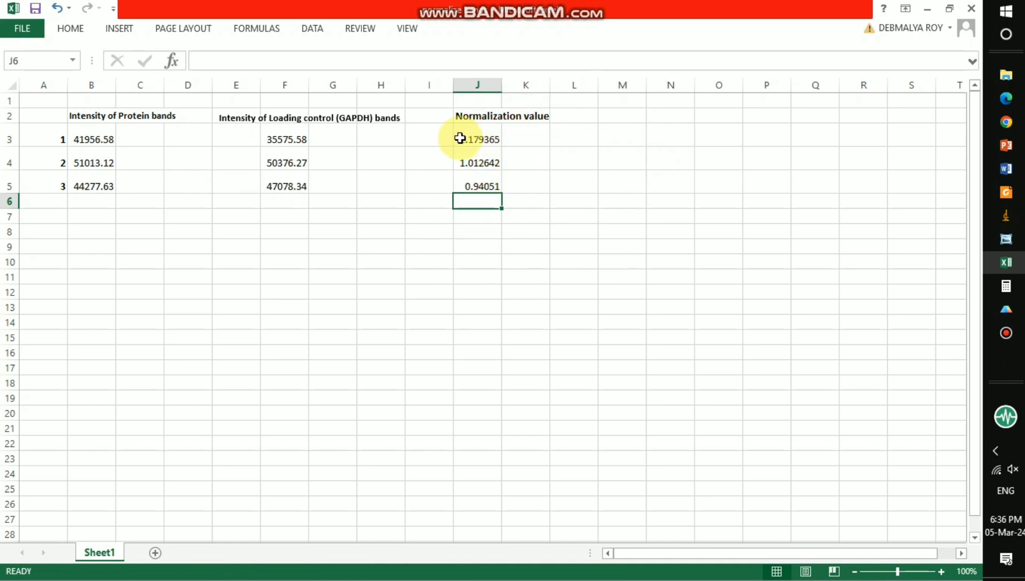
- Copy J3:J5 into the PowerPoint slide, enlarge the pasted table and place it under the Normalization value heading
left_click_drag(462, 137, 471, 179)
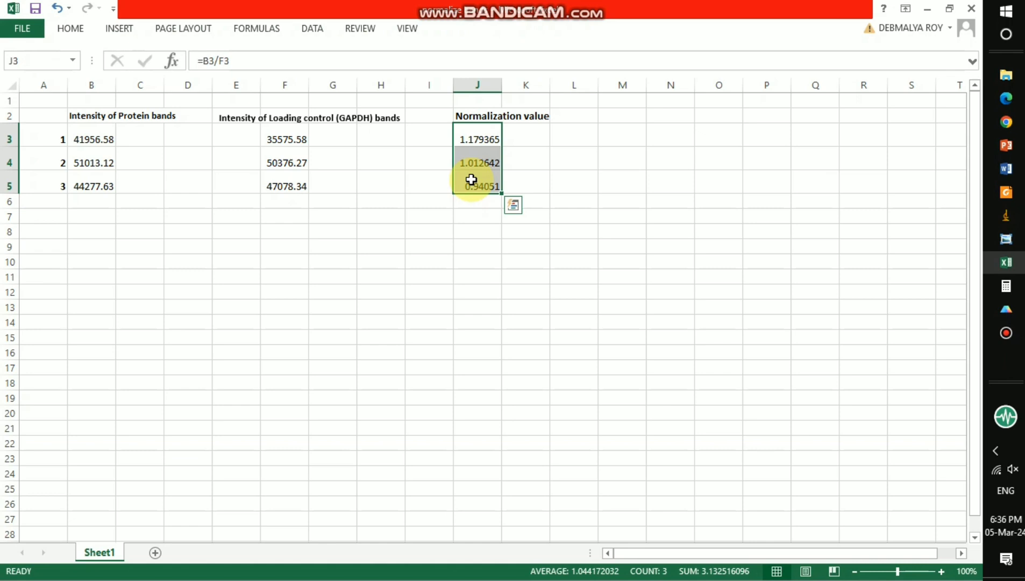
key("ctrl+c")
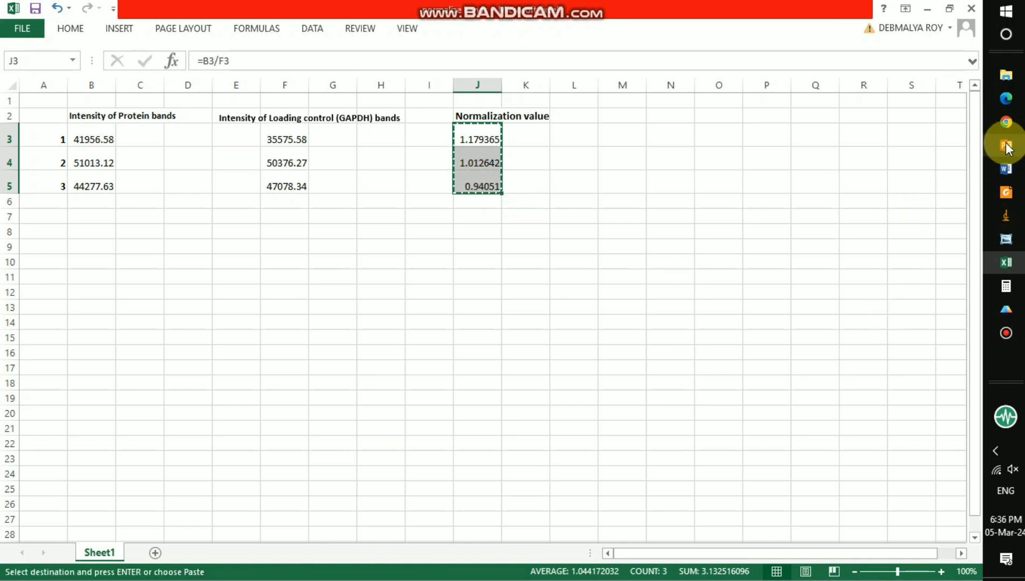
mouse_move(1006, 144)
left_click(917, 154)
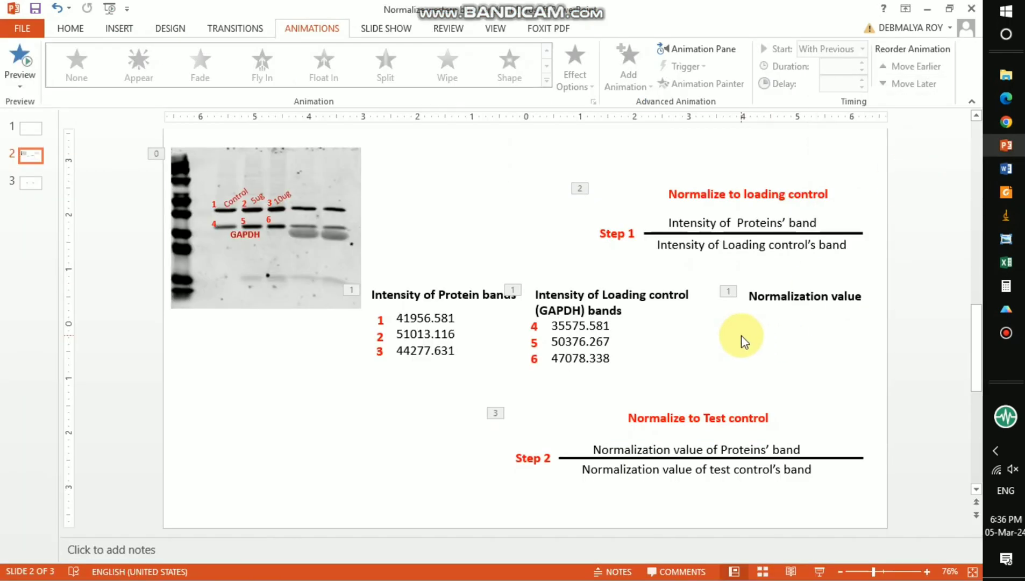
key("ctrl+v")
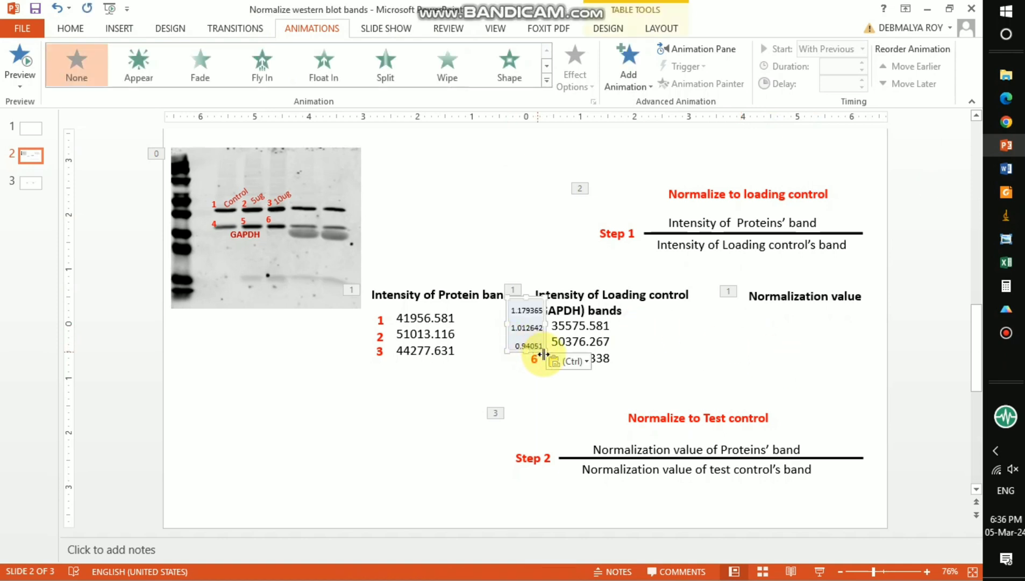
left_click_drag(547, 351, 579, 384)
left_click_drag(556, 302, 783, 306)
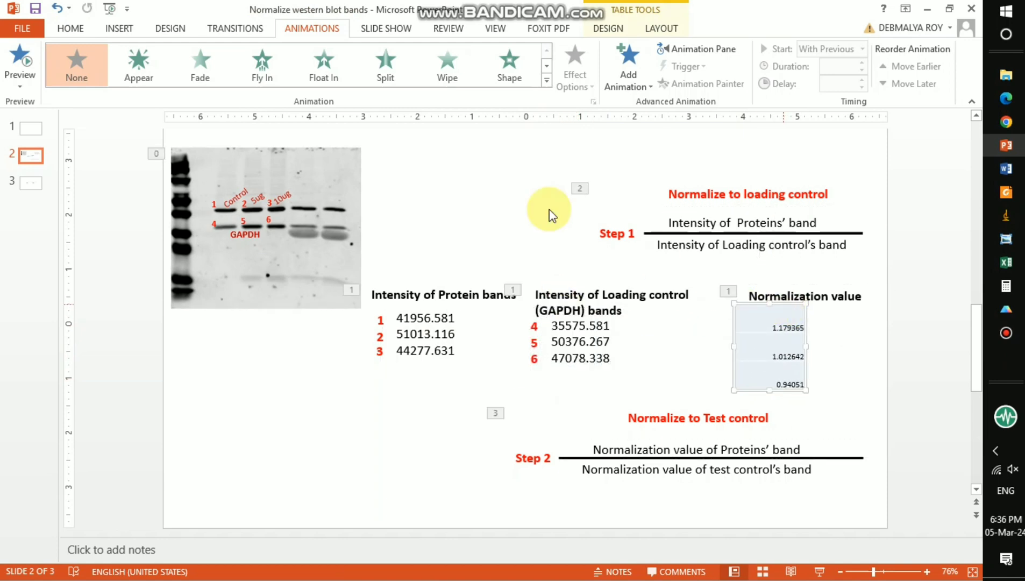
left_click(445, 175)
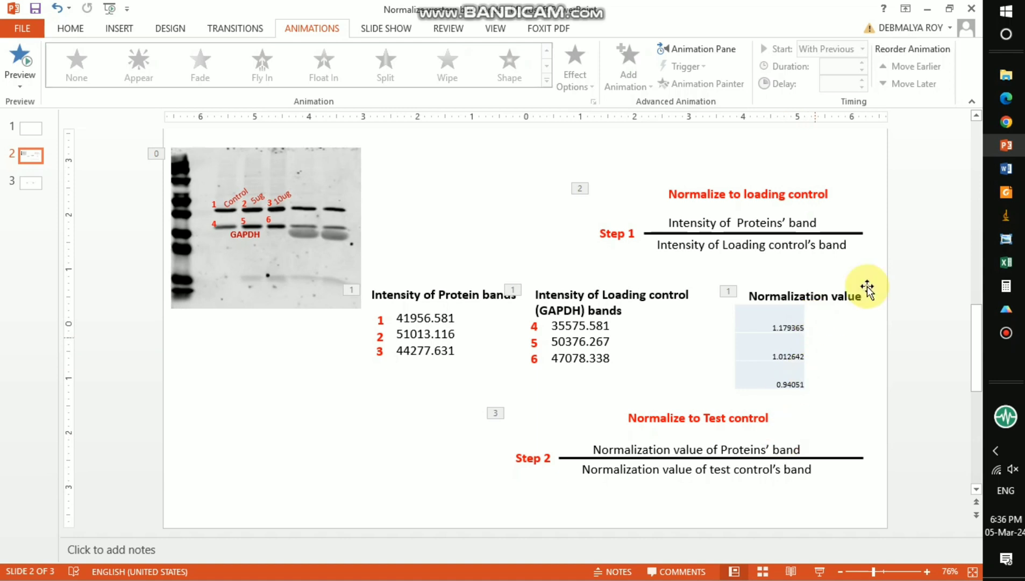
- Switch to the normalize bands workbook in Excel and enter the heading "Normalize to test control" in cell N2
mouse_move(1006, 262)
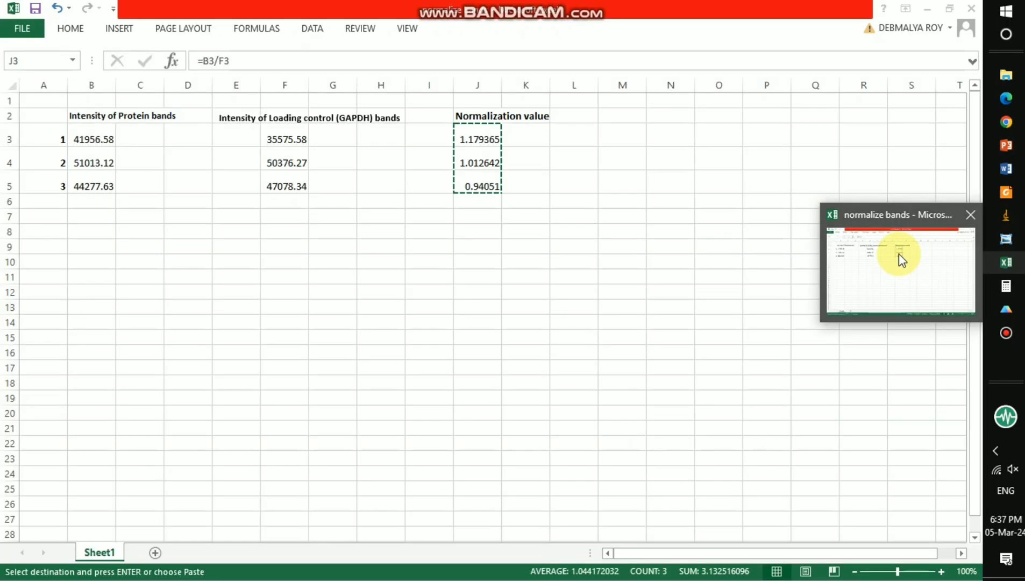
left_click(897, 256)
left_click(668, 183)
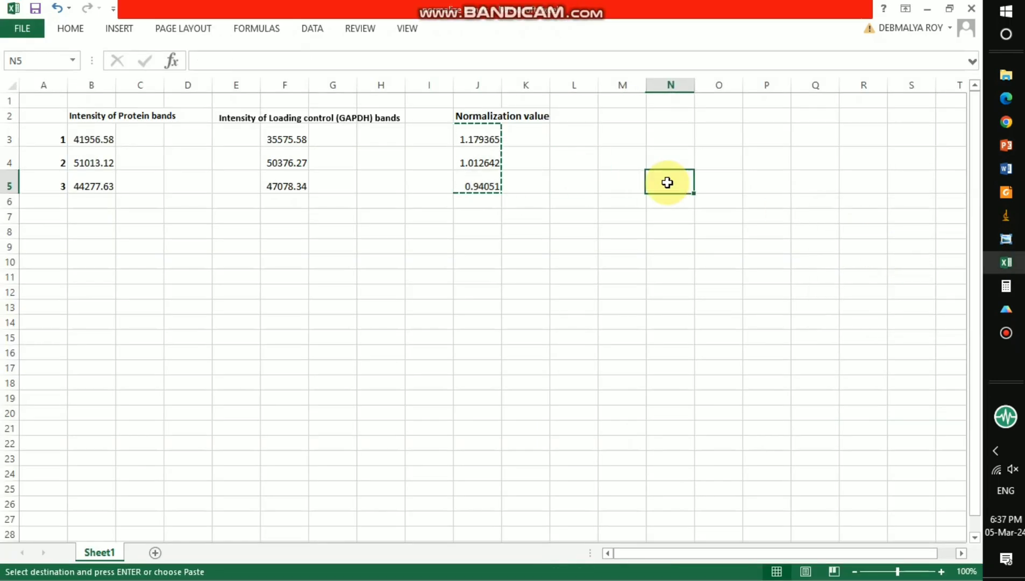
left_click(666, 119)
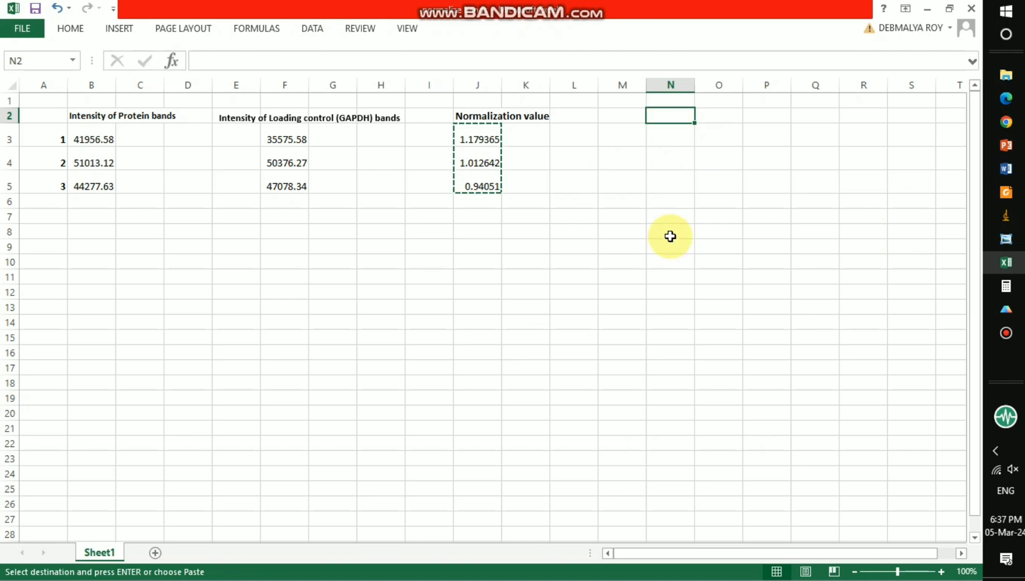
type("Normalize to test control")
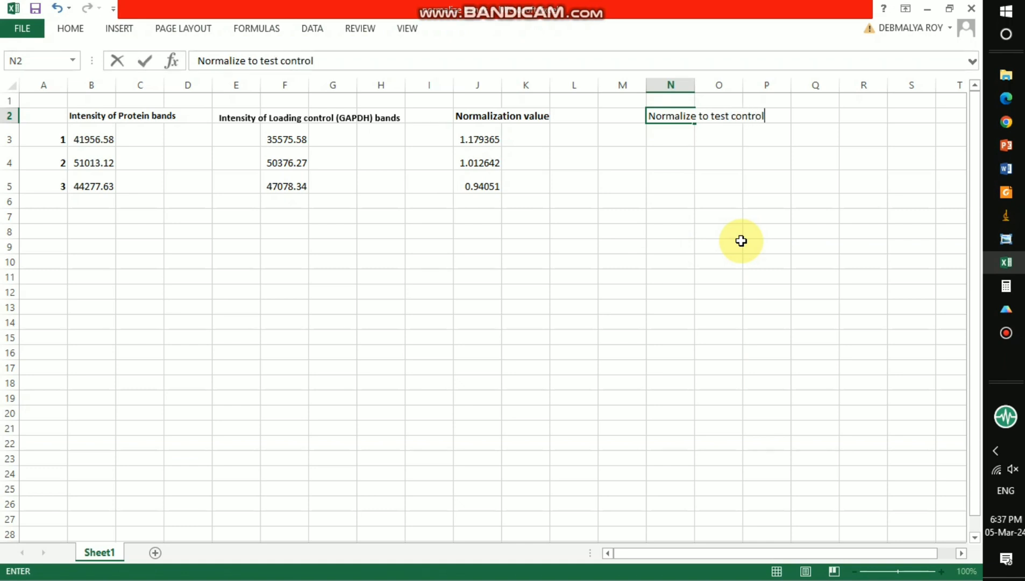
left_click(807, 215)
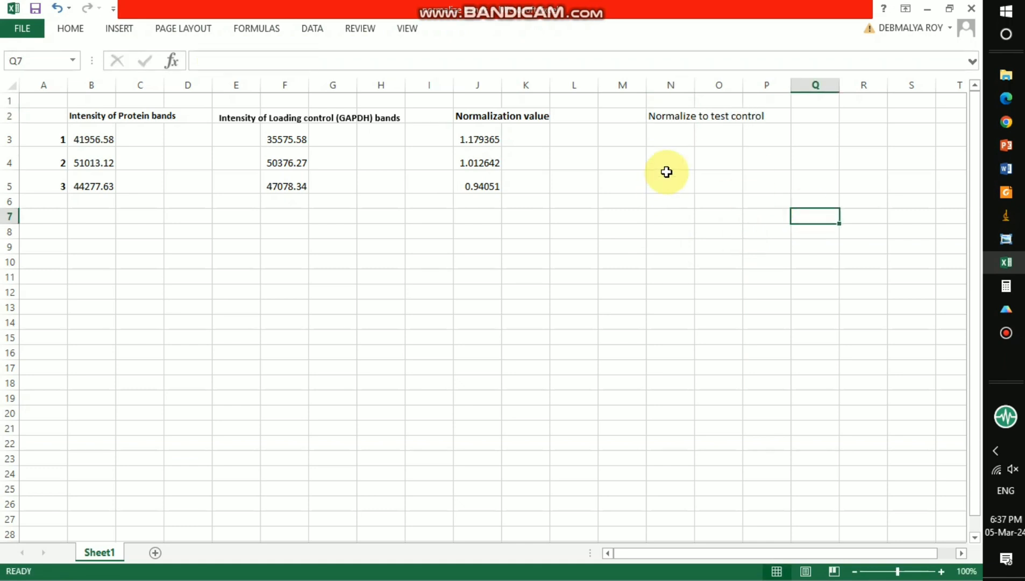
left_click(674, 139)
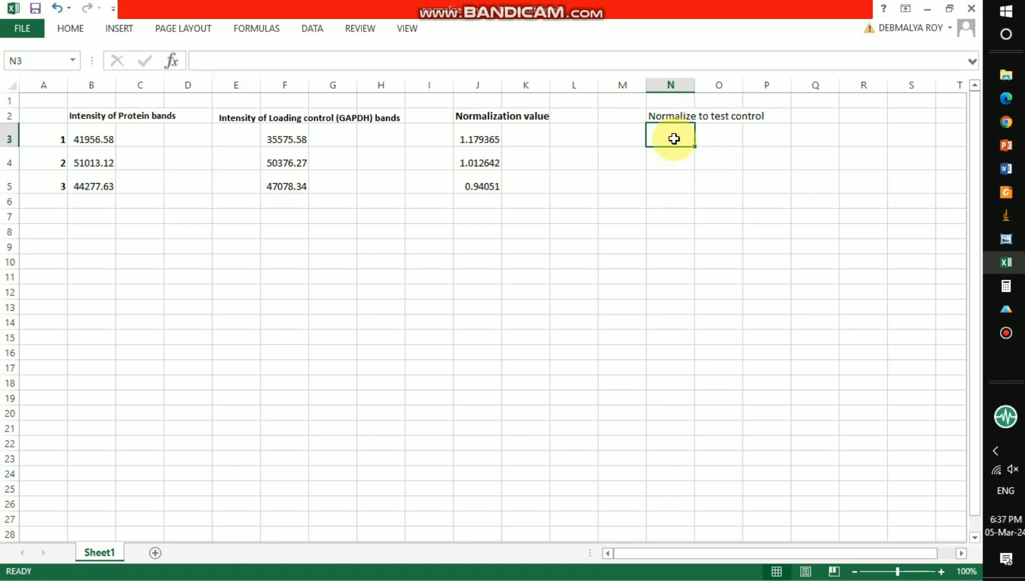
left_click(474, 137)
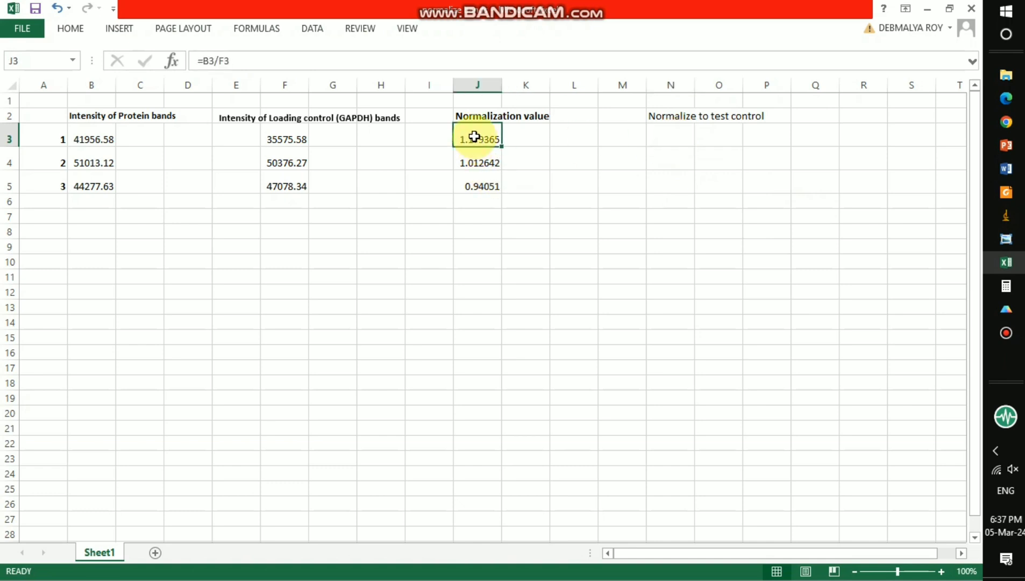
key("ctrl+c")
- Normalize the control band to itself in cell N3 with =J3/J3
left_click(666, 135)
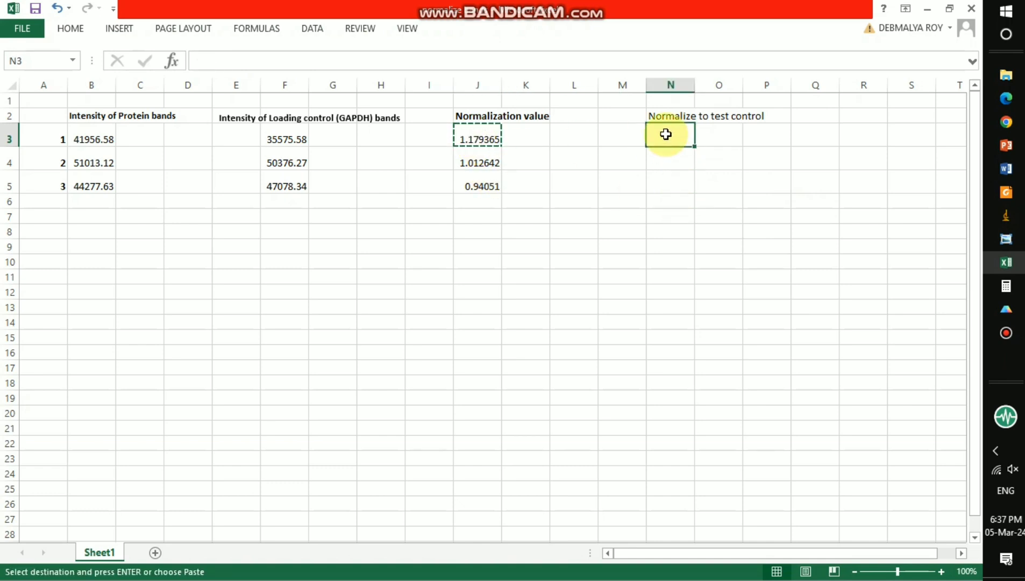
type("=")
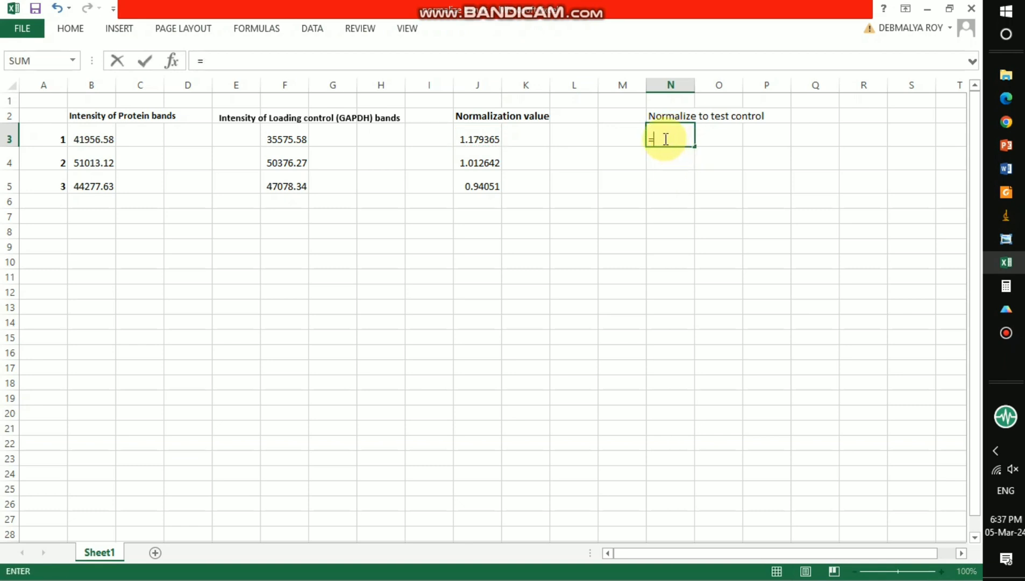
left_click(474, 139)
left_click(535, 183)
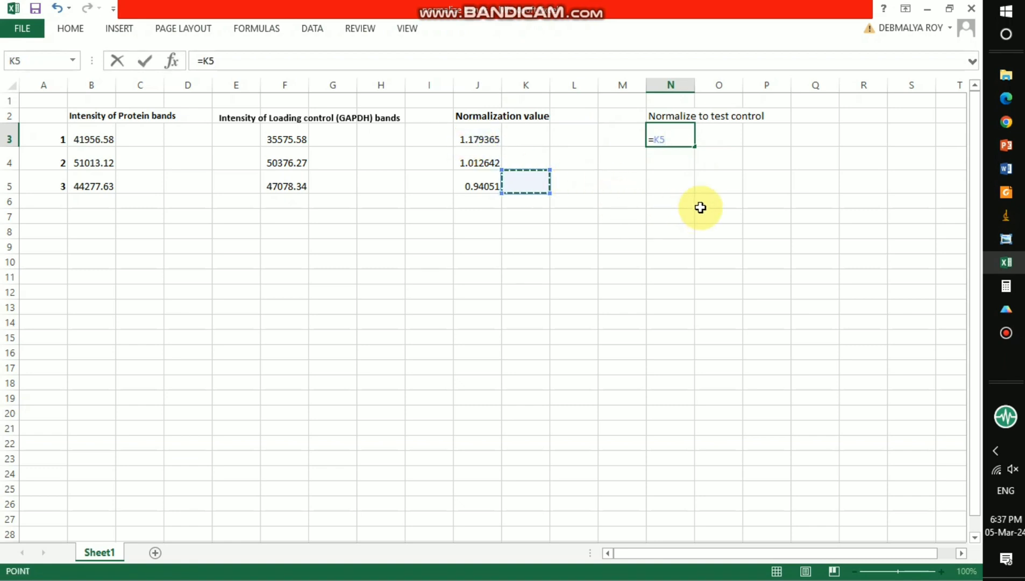
key("BackSpace")
key("BackSpace")
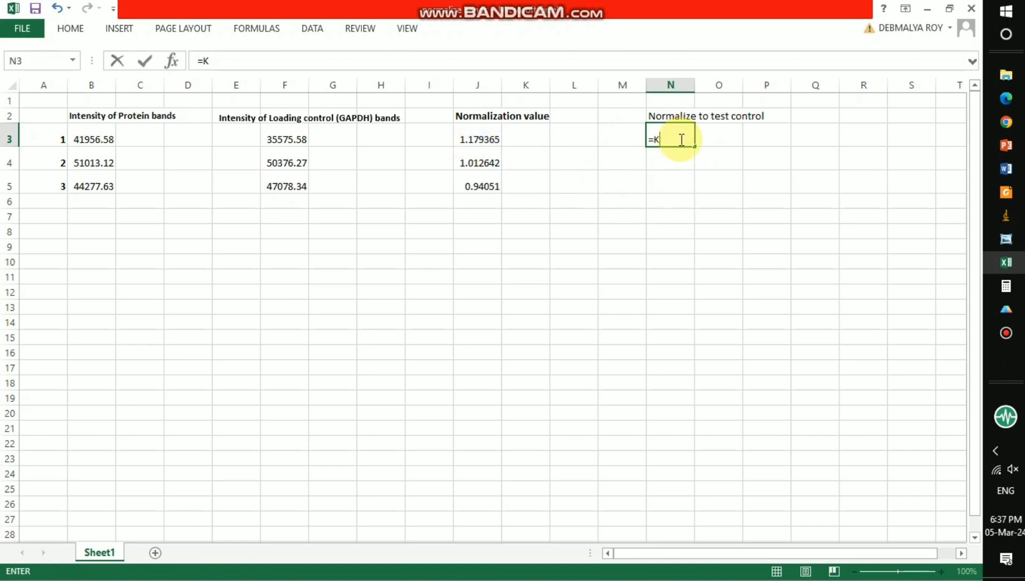
left_click(471, 139)
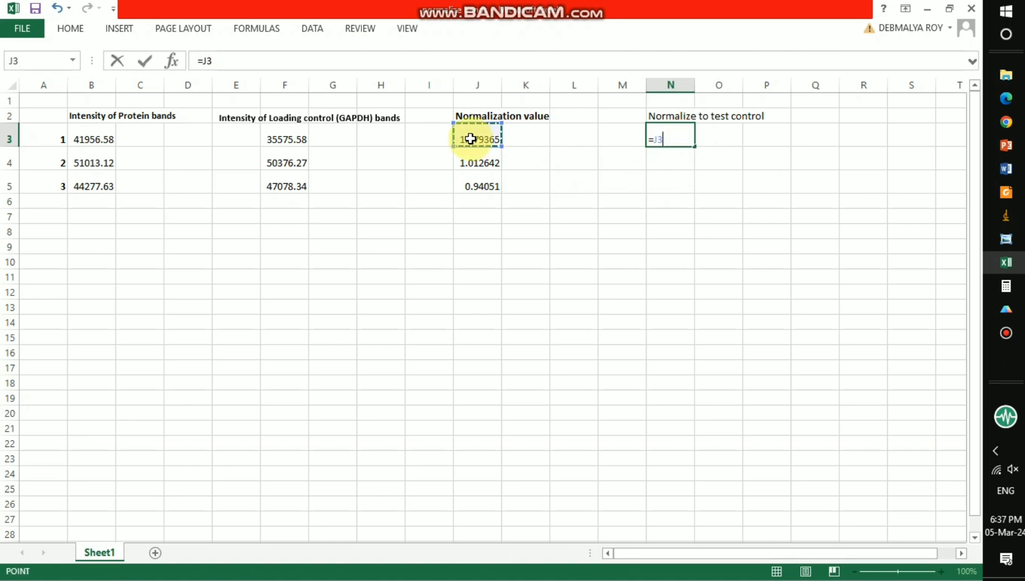
type("/")
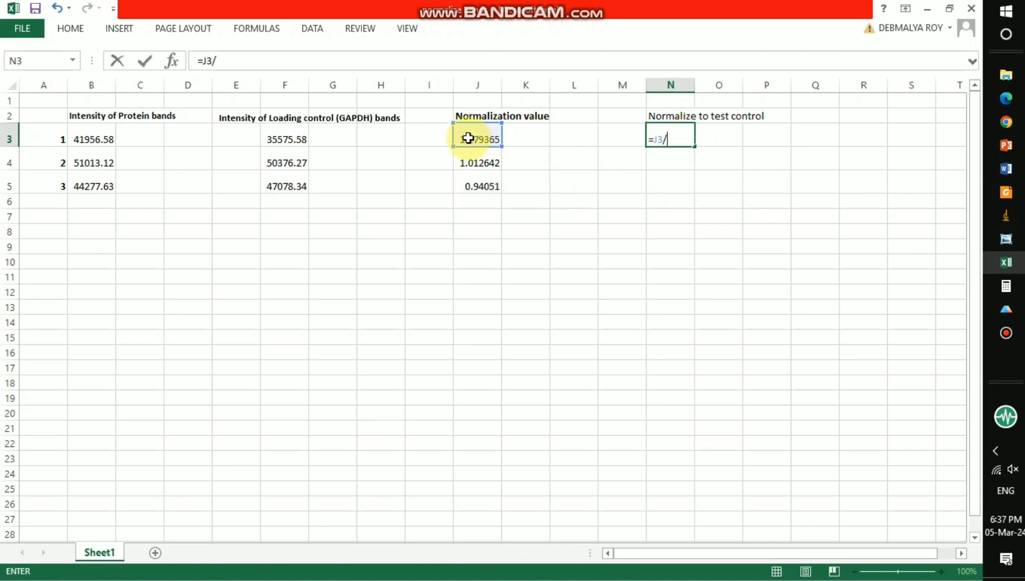
left_click(469, 138)
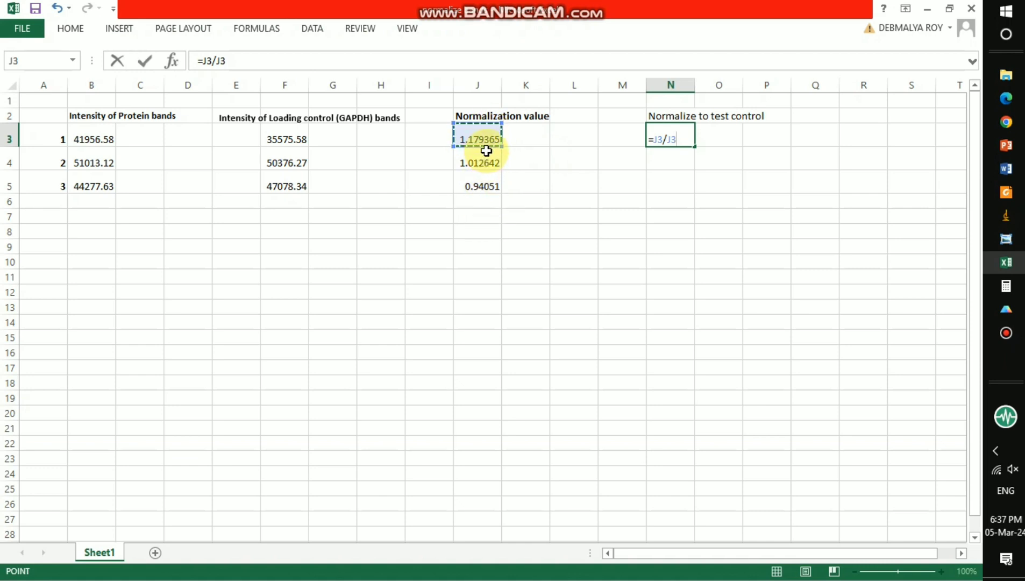
key("Return")
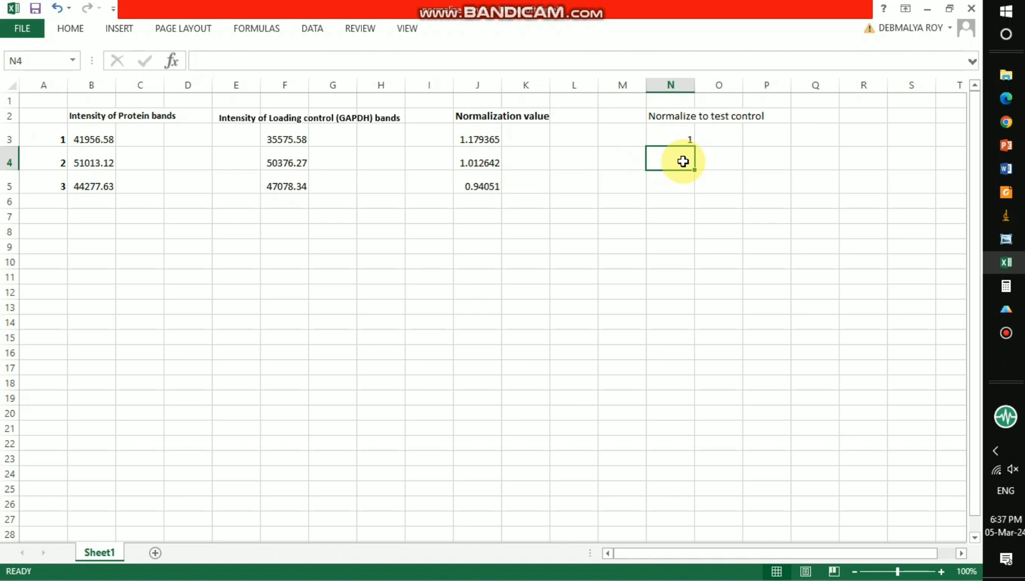
- Normalize the second band's value to the test control in cell N4 with =J4/J3
type("=")
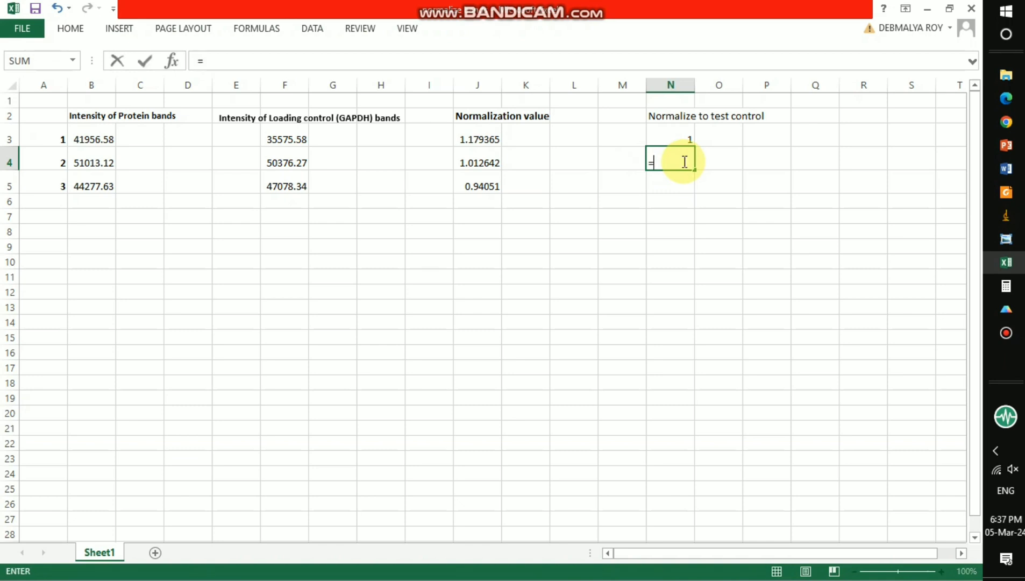
left_click(476, 162)
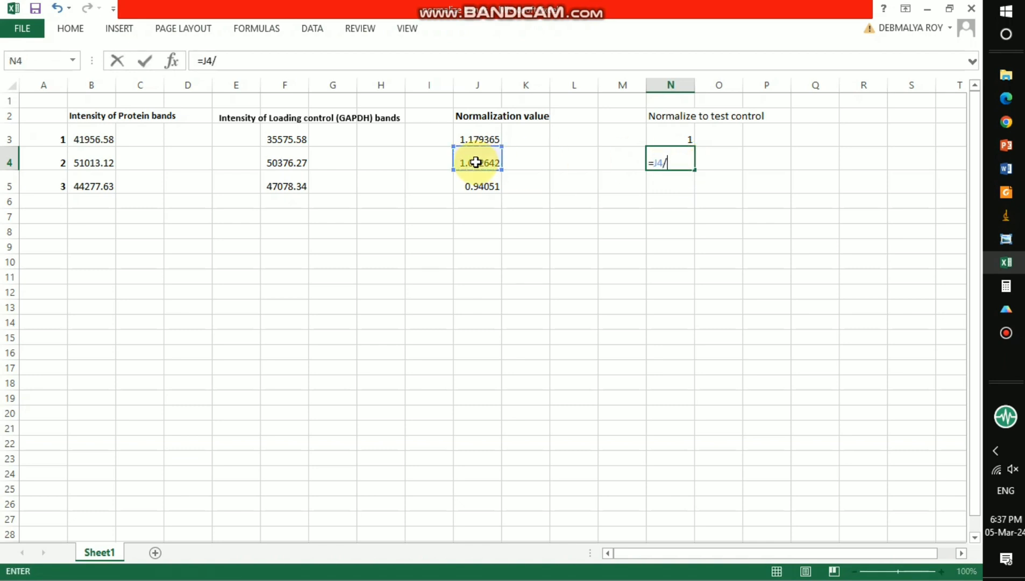
left_click(474, 140)
key("Return")
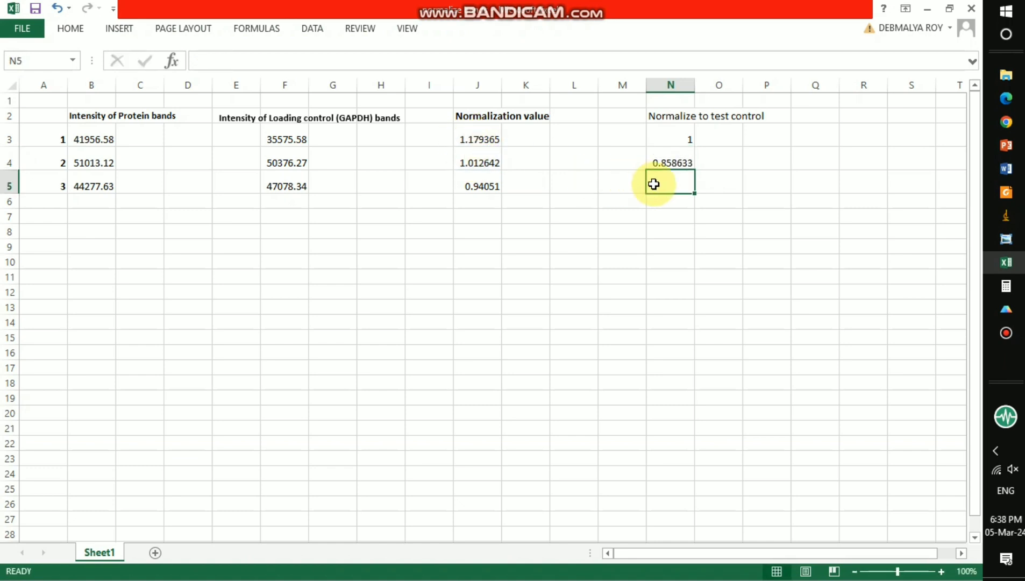
- Normalize the third band's value to the test control in cell N5 with =J5/J3
type("=")
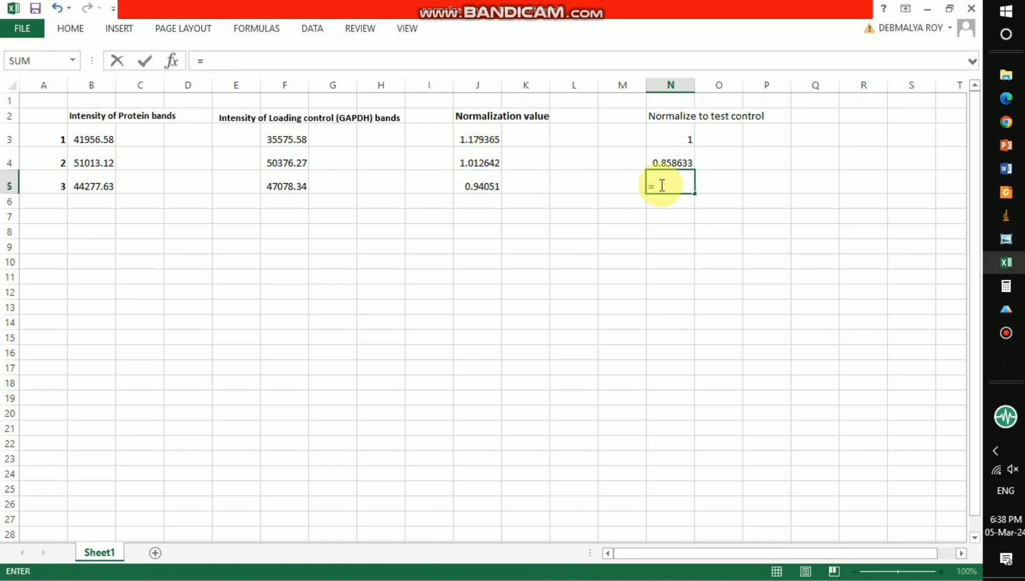
left_click(487, 186)
type("/")
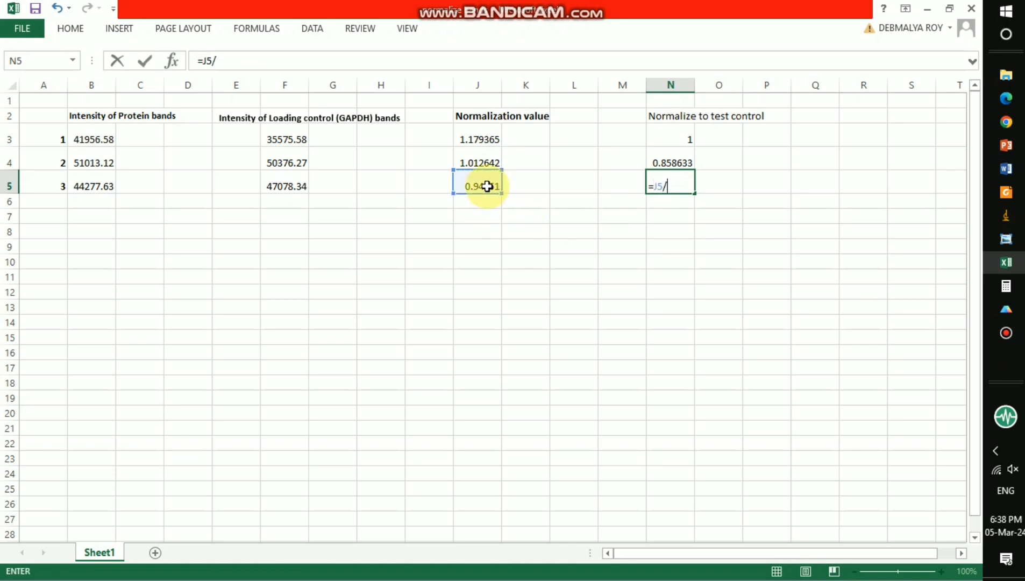
left_click(475, 137)
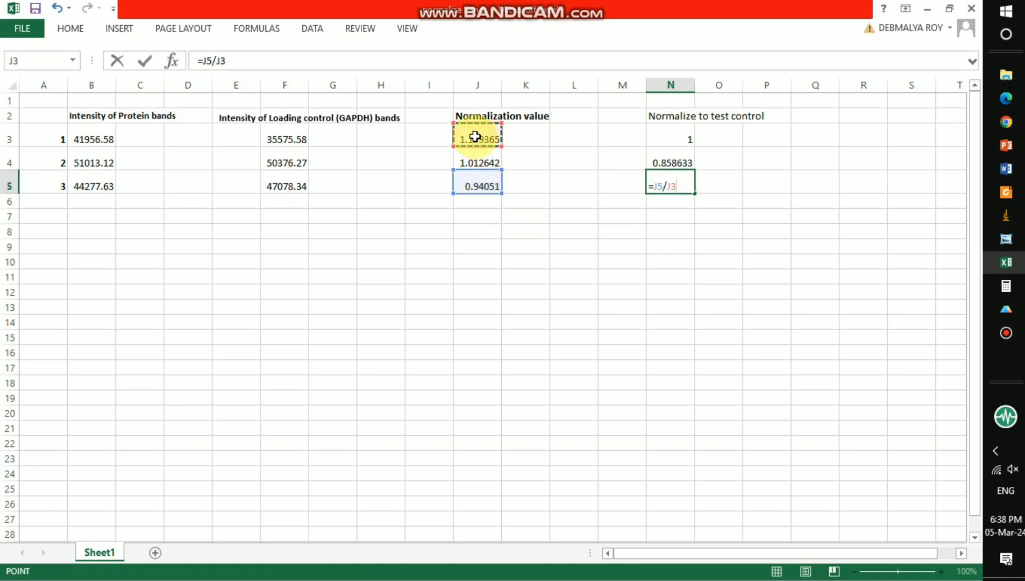
key("Return")
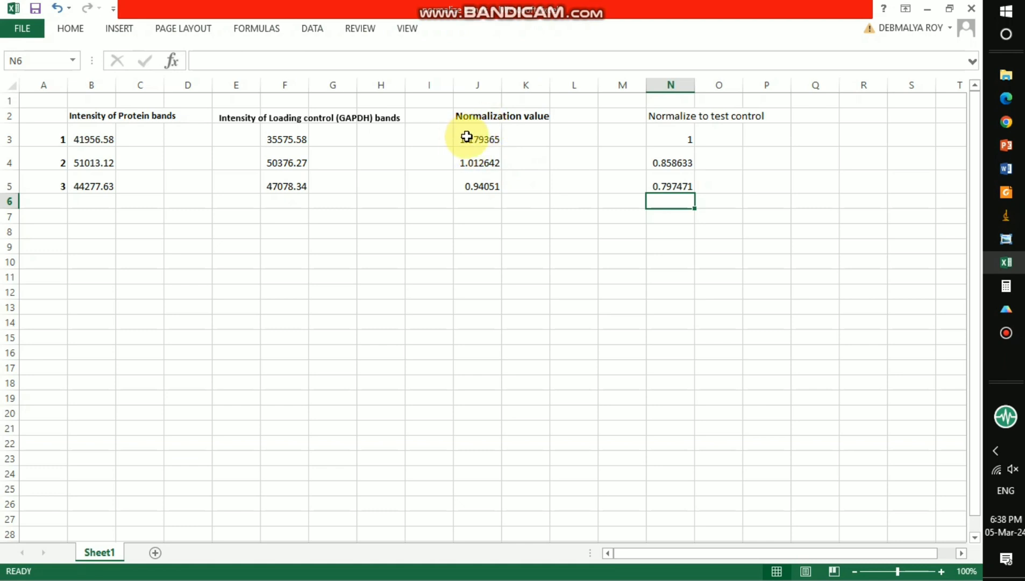
- Copy the three values normalized to the test control in cells N3:N5
left_click(467, 137)
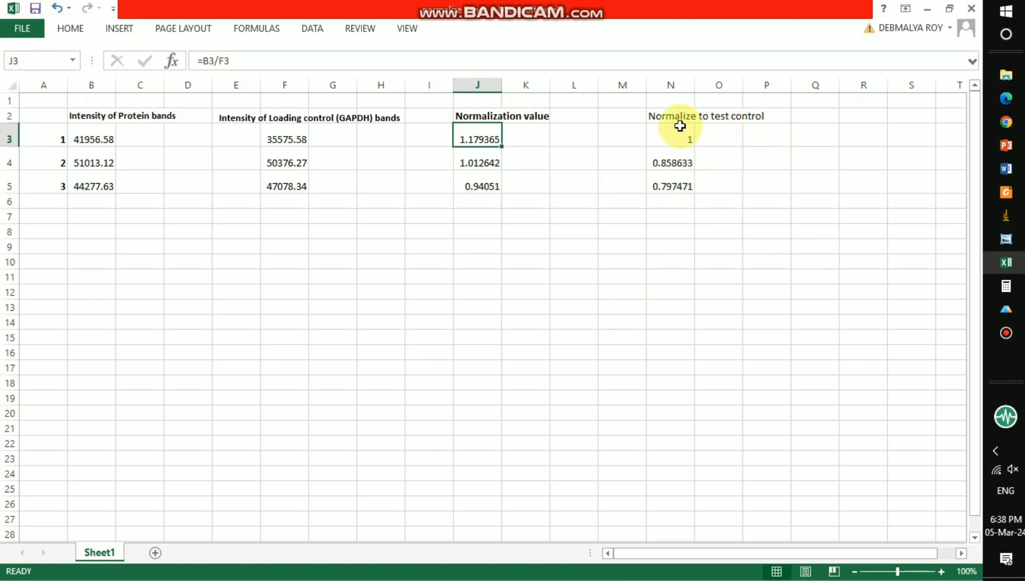
left_click(666, 135)
left_click_drag(669, 173, 668, 173)
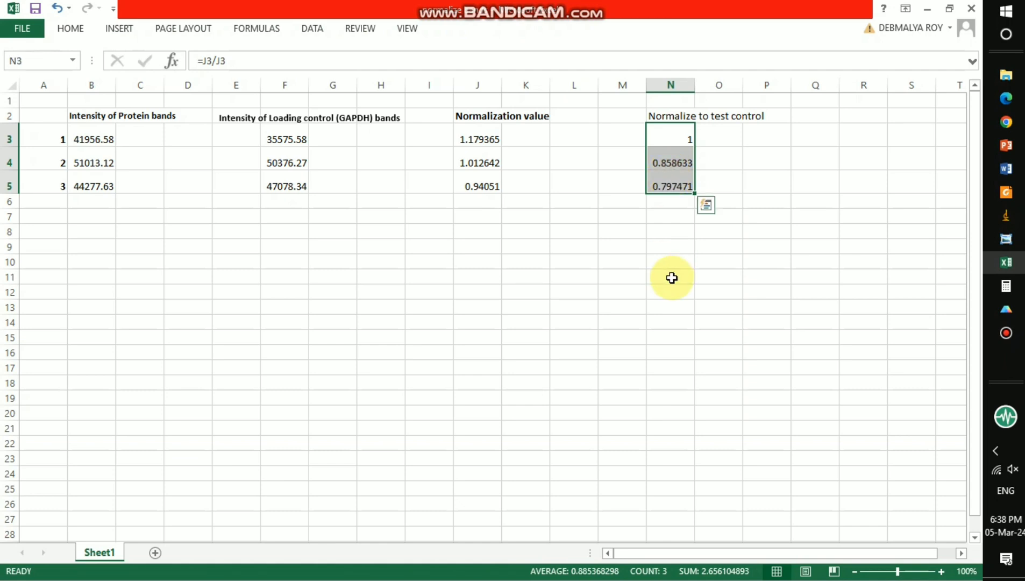
key("ctrl+c")
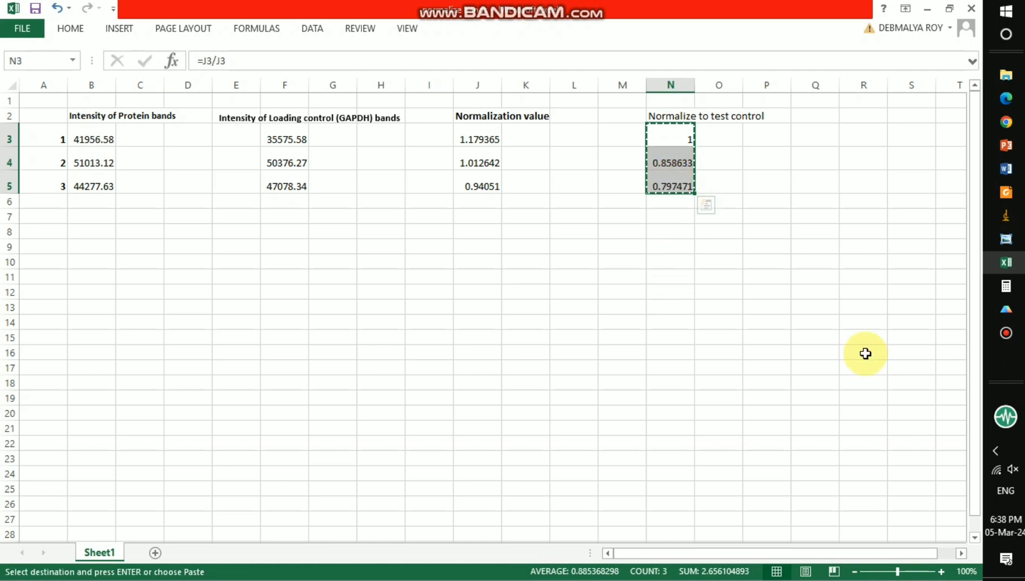
- Switch to GraphPad Prism and paste the copied values into subcolumn A:1 of the Relative expression table, starting at row 1
mouse_move(1002, 310)
left_click(943, 314)
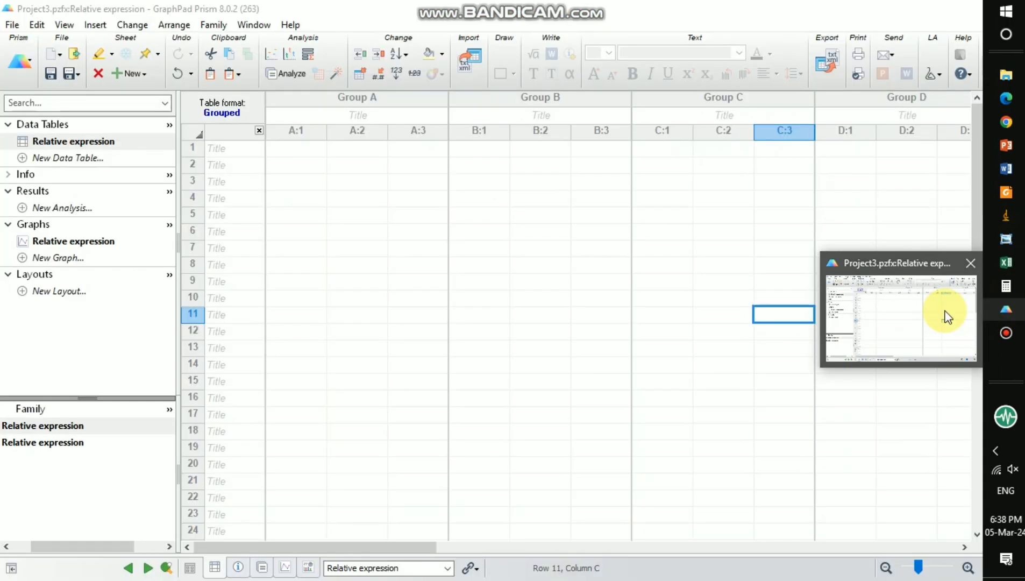
left_click_drag(283, 153, 396, 150)
left_click(339, 199)
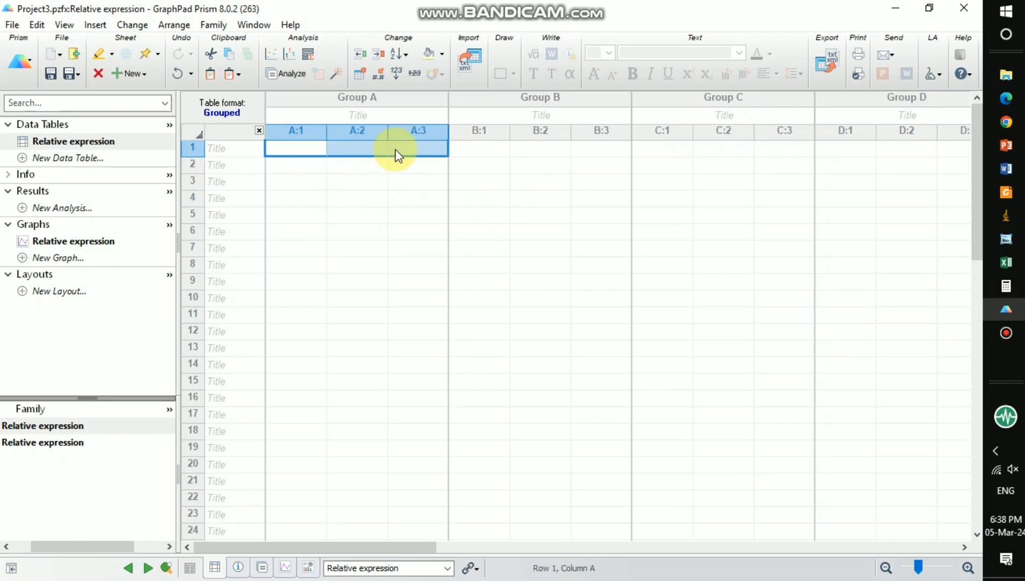
key("ctrl+v")
left_click(352, 237)
left_click(414, 204)
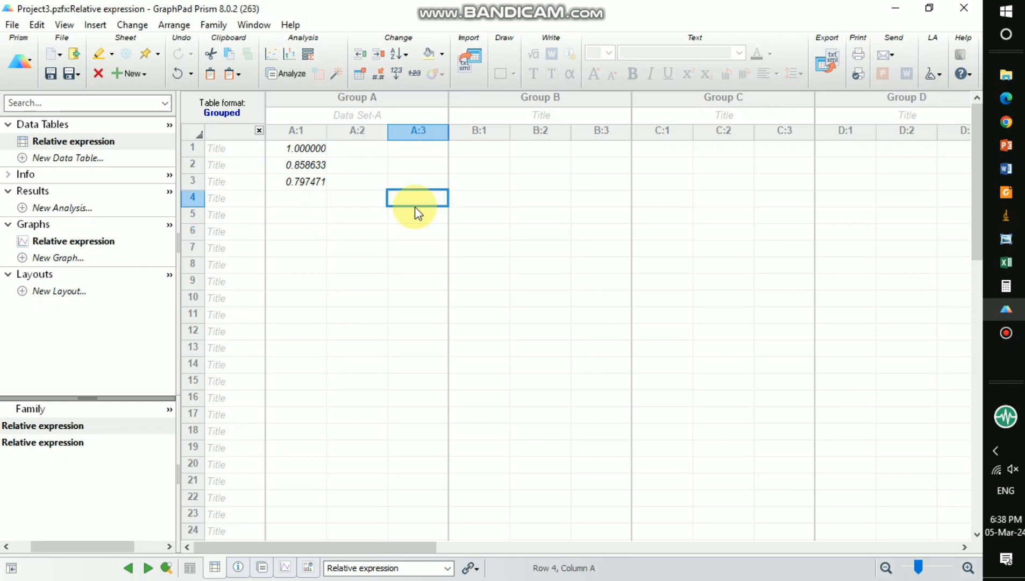
- Title the Group A column "Control"
double_click(352, 118)
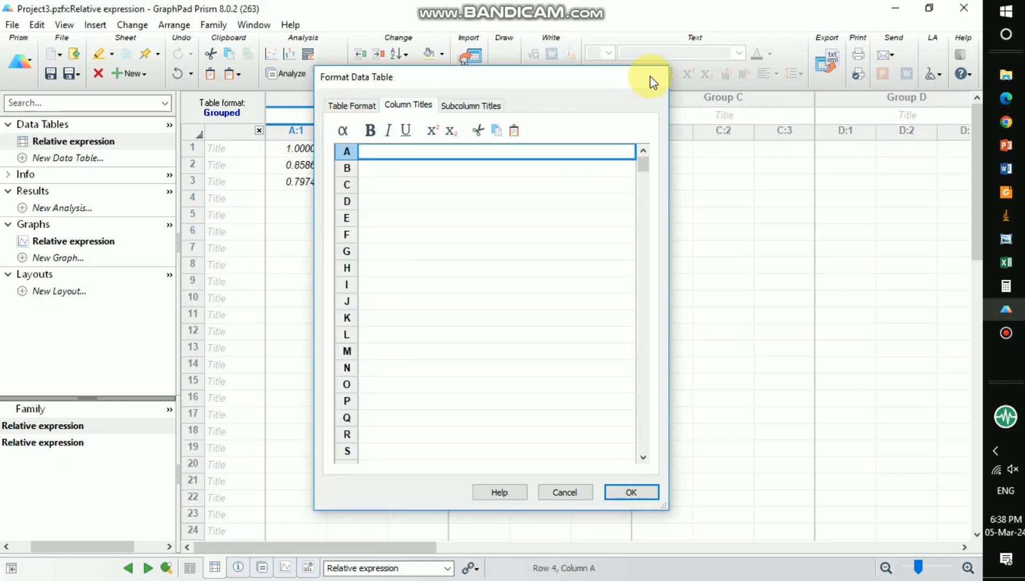
left_click(652, 78)
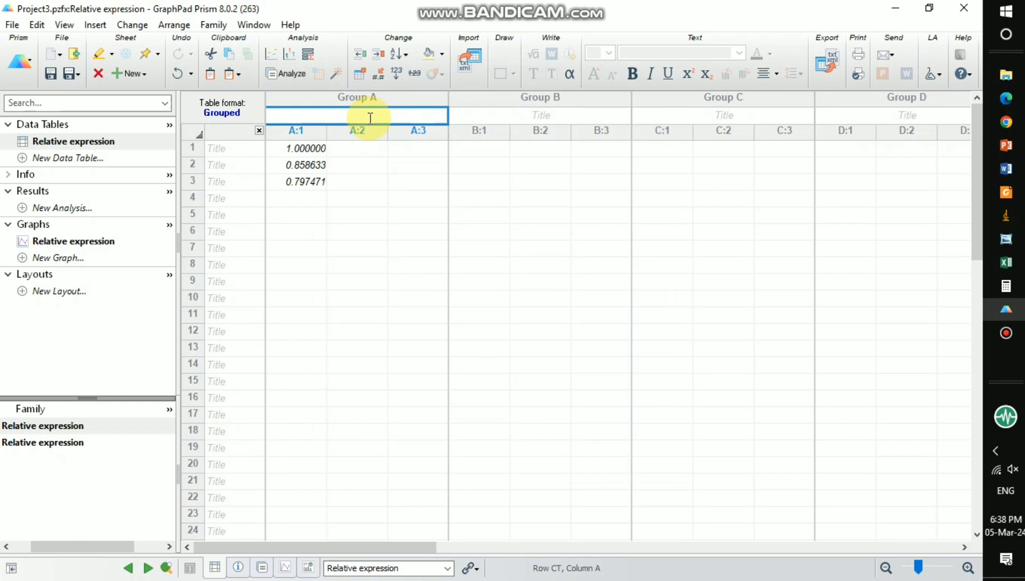
type("Control")
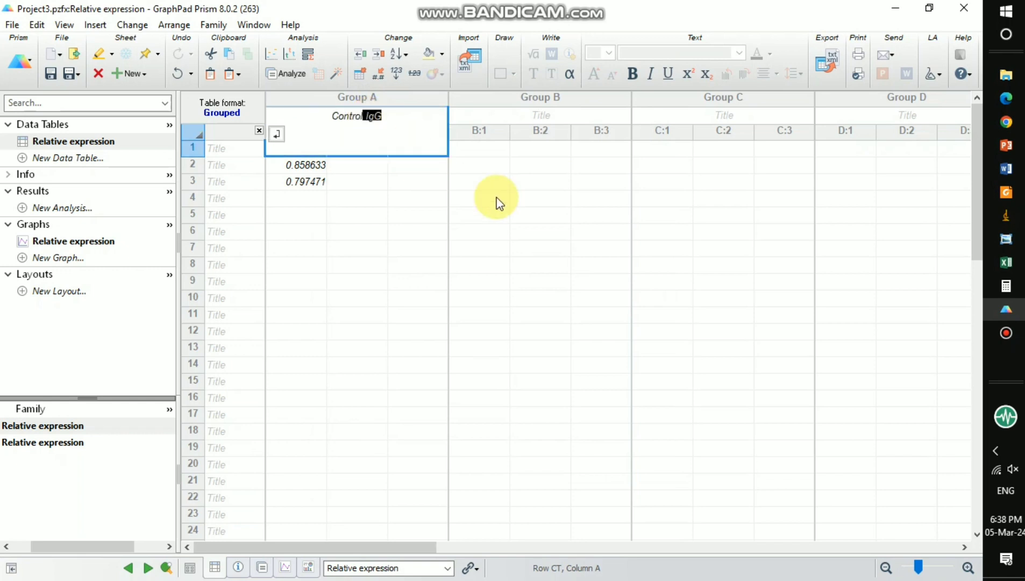
key("Delete")
left_click(521, 215)
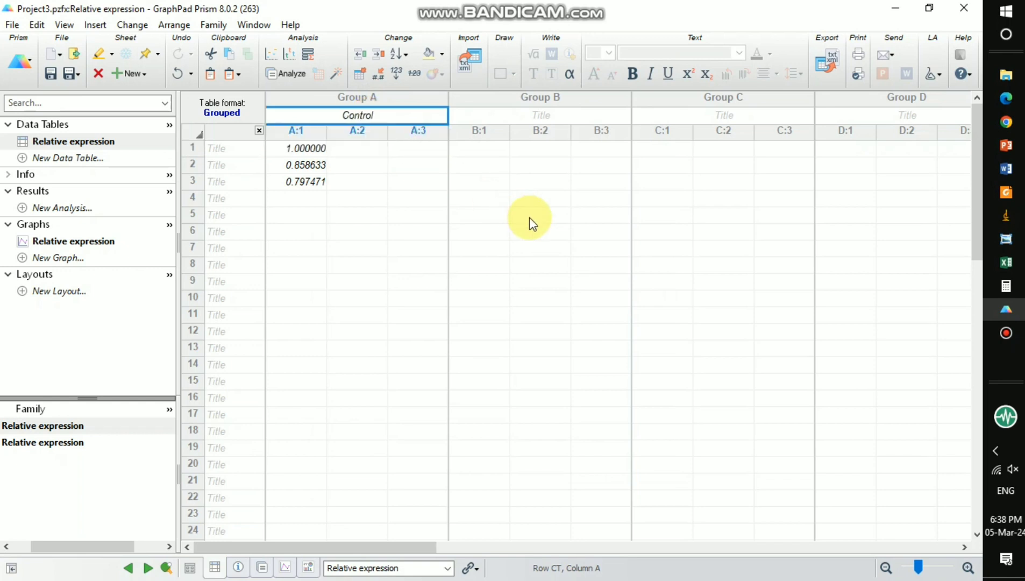
- Title the Group B column "5 ug"
double_click(543, 115)
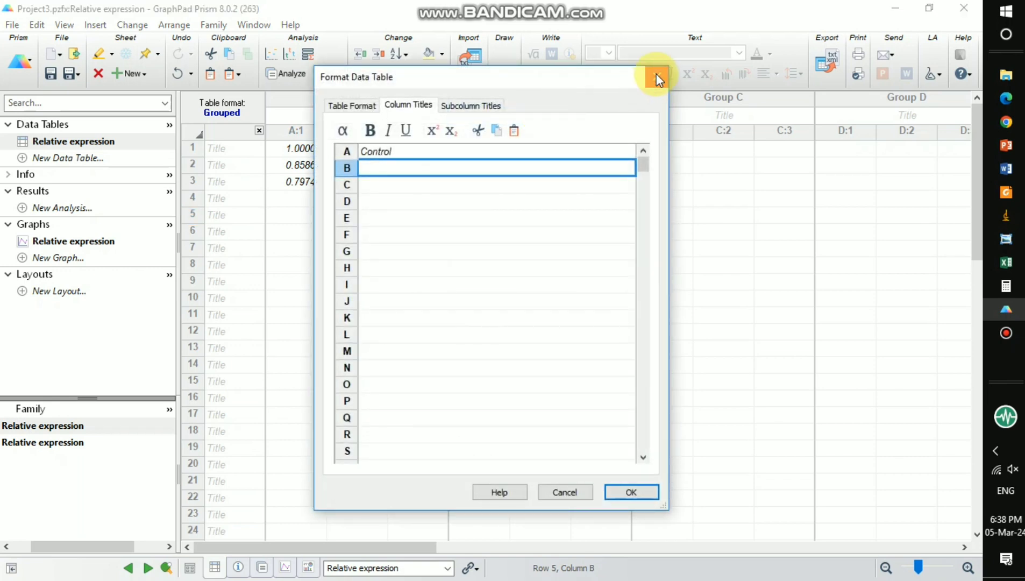
left_click(657, 73)
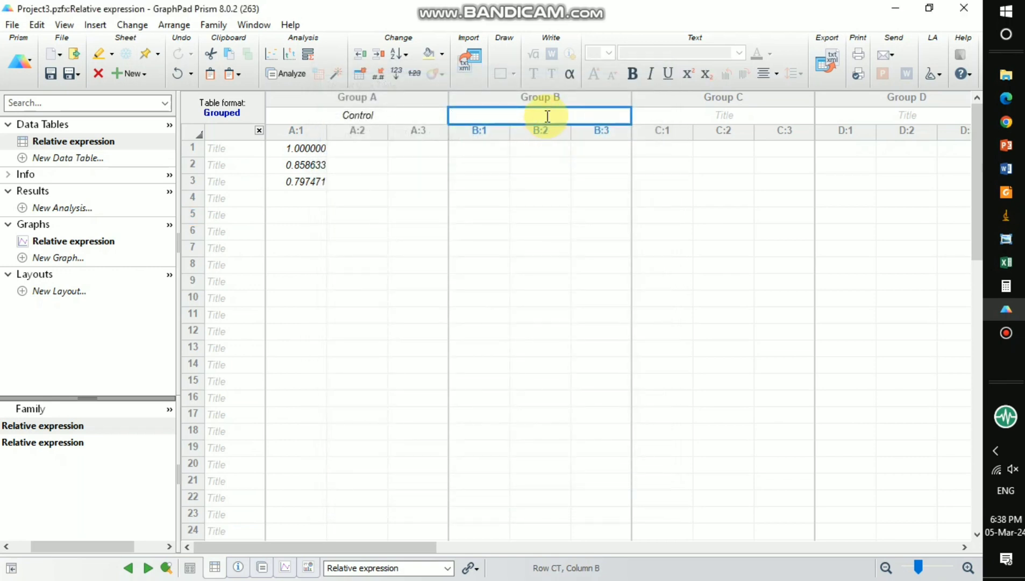
left_click(548, 116)
type("5 u")
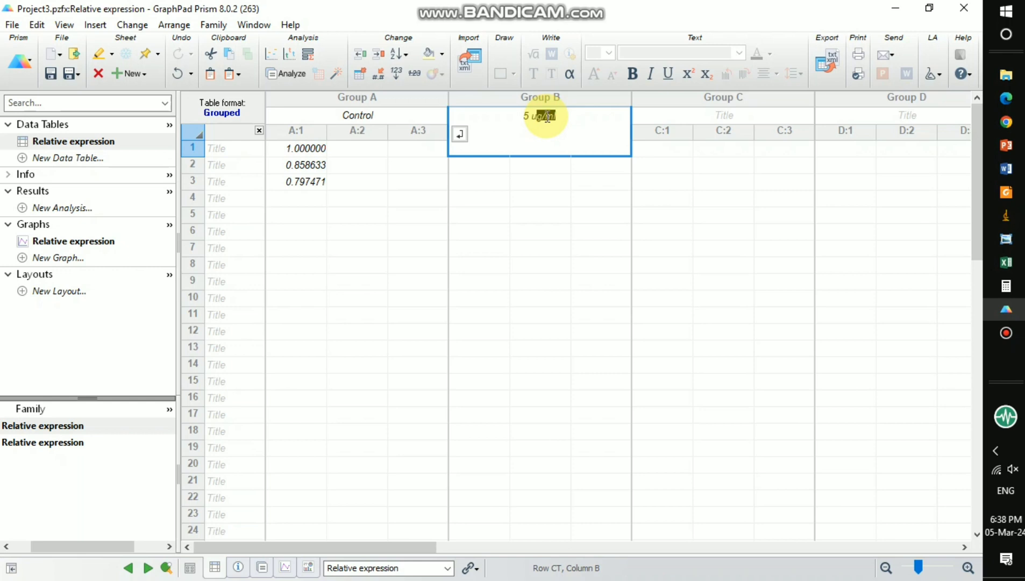
type("g")
key("Delete")
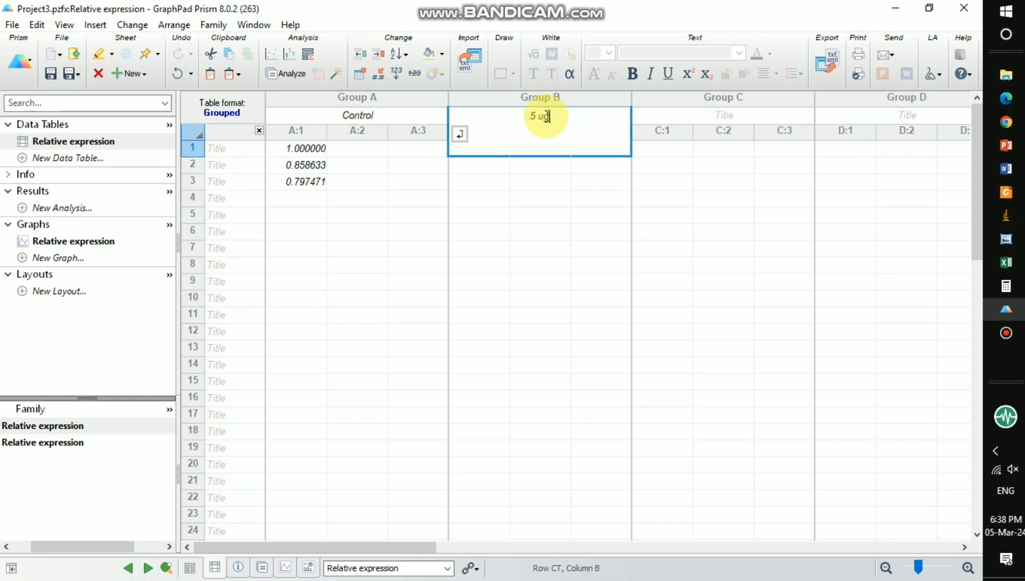
- Title the Group C column "10 ug"
left_click(696, 115)
type("10")
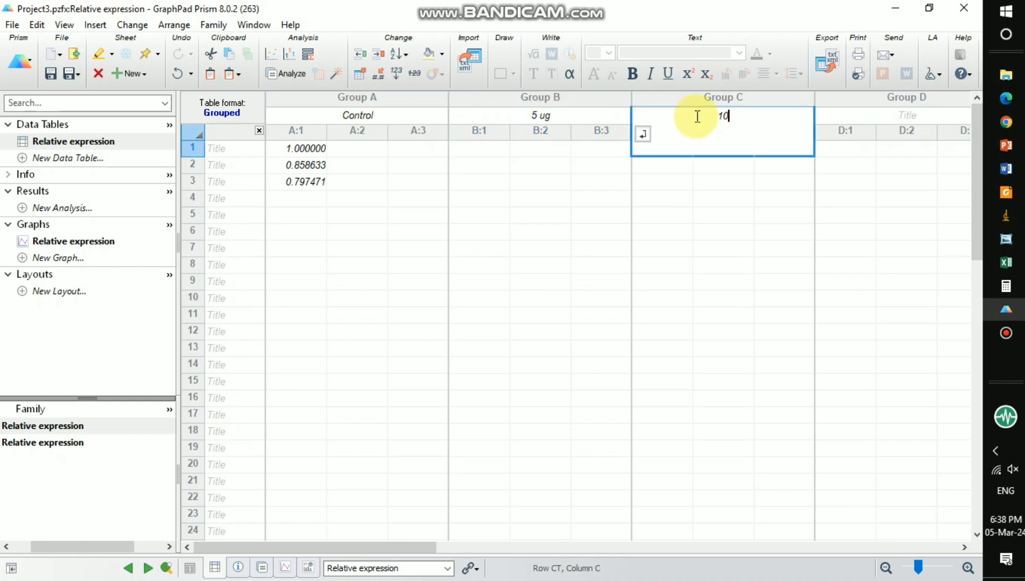
type(" ug")
key("Delete")
left_click(666, 183)
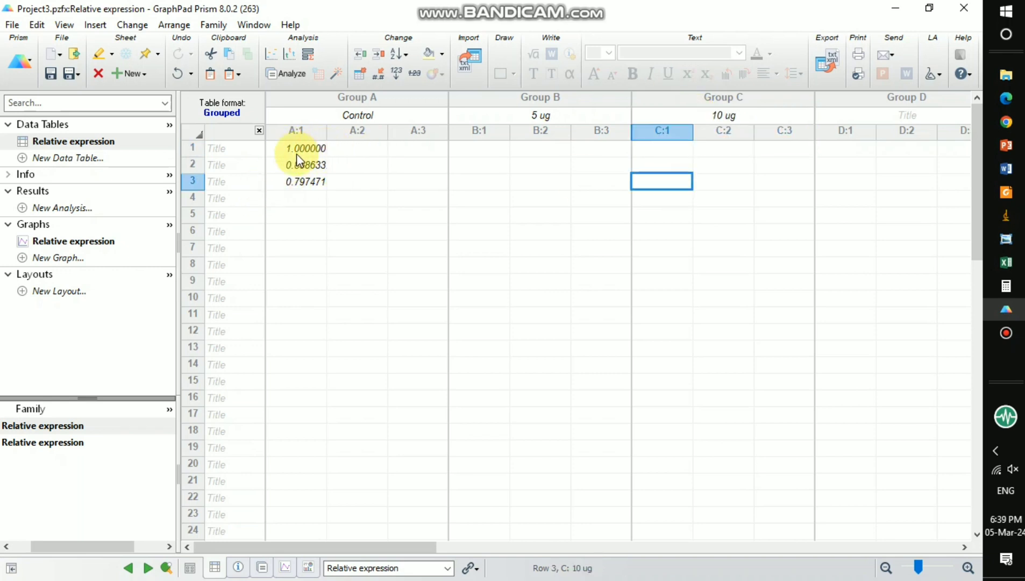
- Move the row 2 value of subcolumn A:1 to row 1 of subcolumn B:1 under 5 ug
left_click(283, 166)
double_click(316, 165)
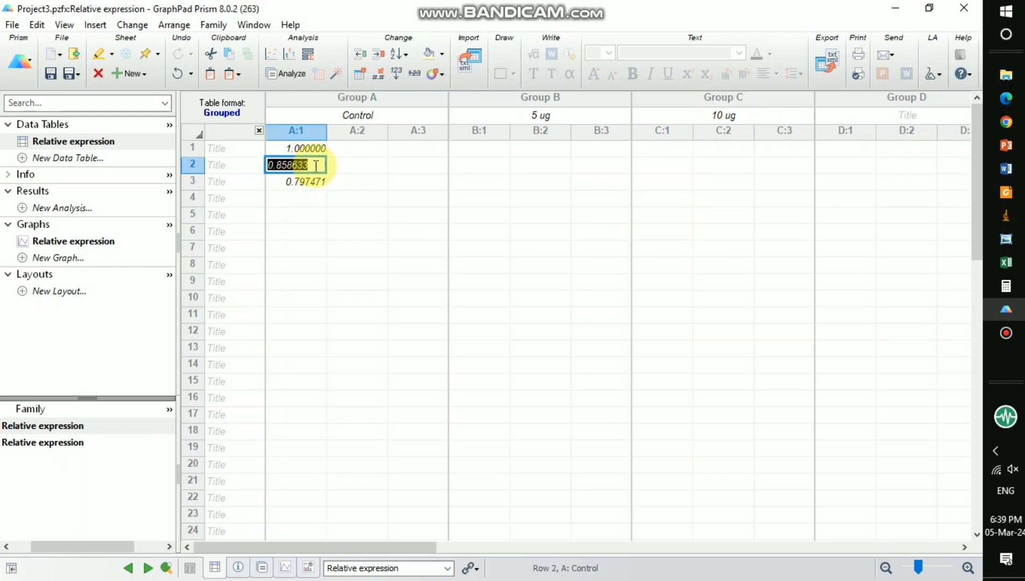
left_click(340, 183)
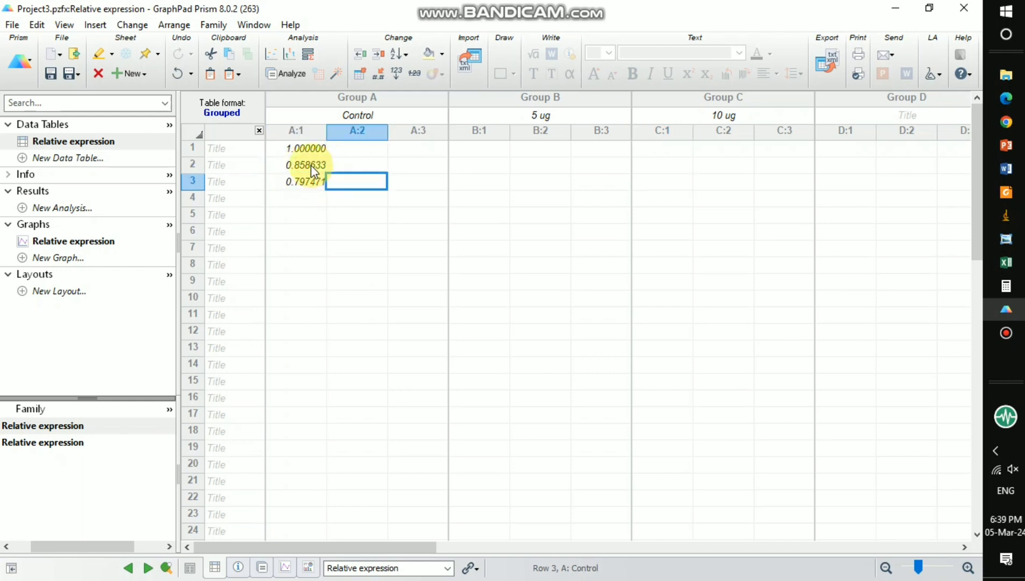
double_click(311, 166)
key("ctrl+c")
right_click(311, 165)
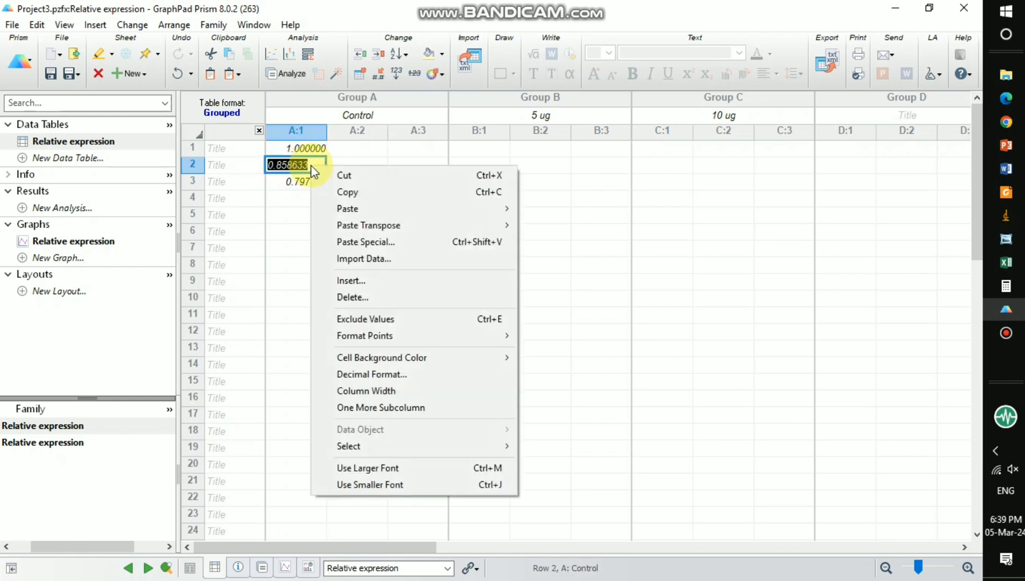
left_click(339, 176)
left_click(486, 154)
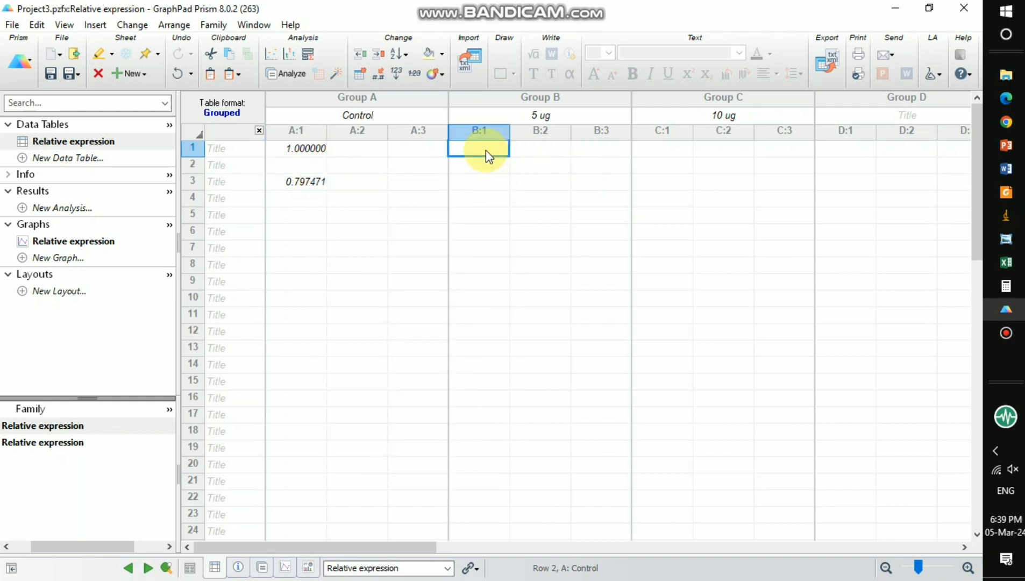
key("ctrl+v")
left_click(458, 269)
- Move the row 3 value of subcolumn A:1 to row 1 of subcolumn C:1 under 10 ug
left_click(291, 182)
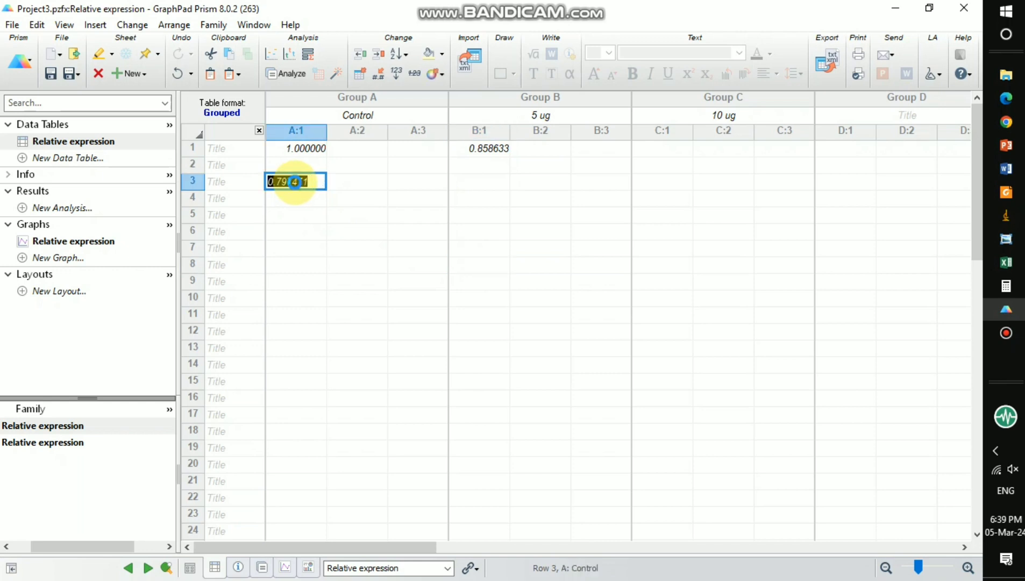
right_click(293, 183)
left_click(329, 193)
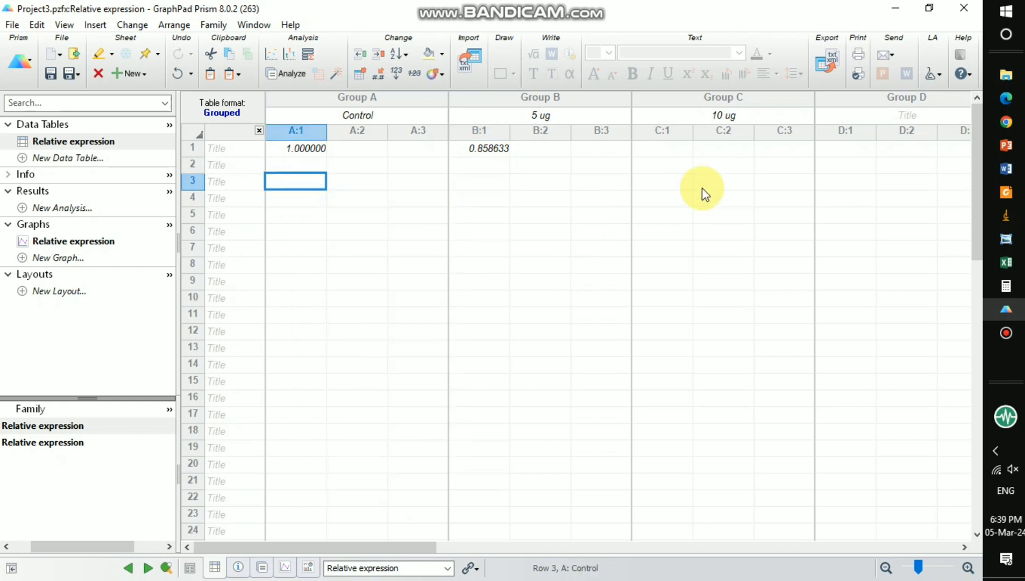
left_click(669, 148)
key("ctrl+v")
left_click(715, 214)
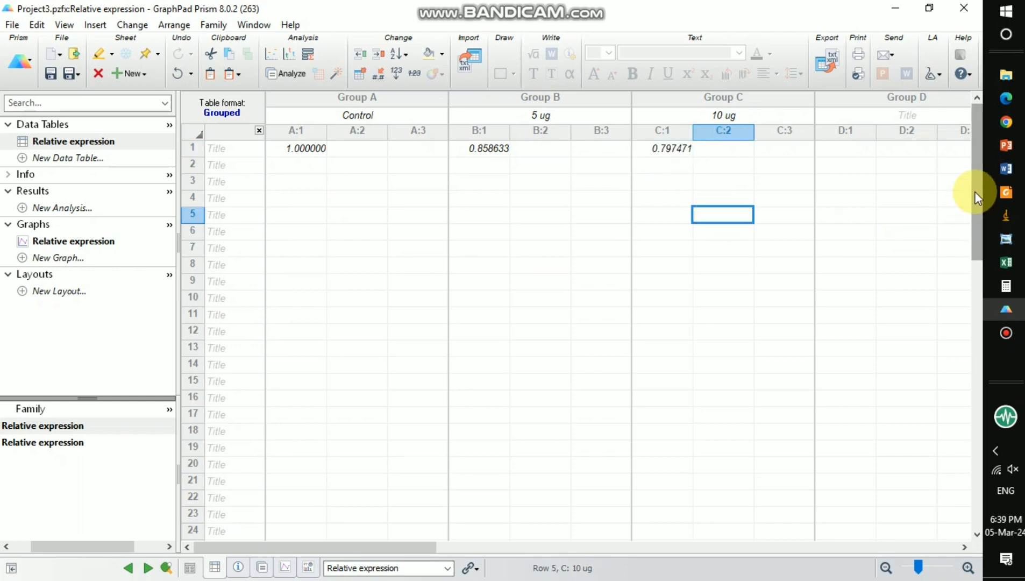
- Review the blot lanes and normalization steps on the PowerPoint slide and return to the GraphPad Prism data table
mouse_move(1007, 146)
left_click(905, 153)
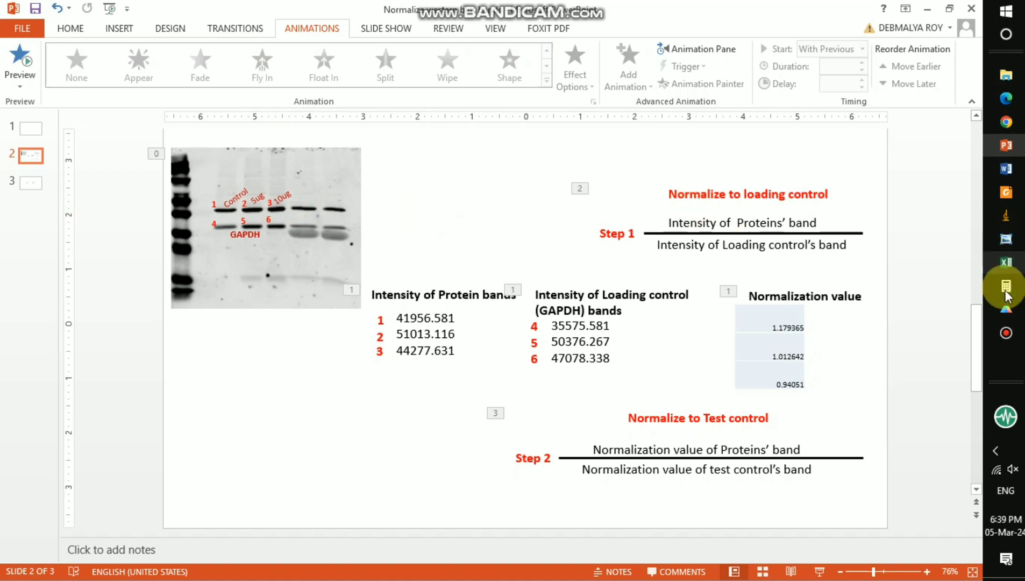
mouse_move(1006, 310)
left_click(917, 308)
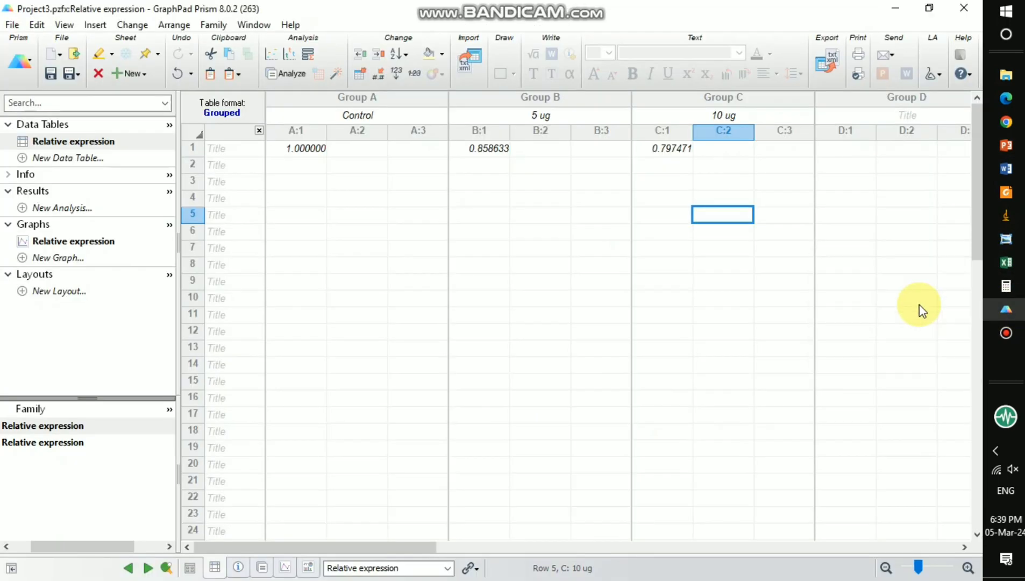
left_click(744, 249)
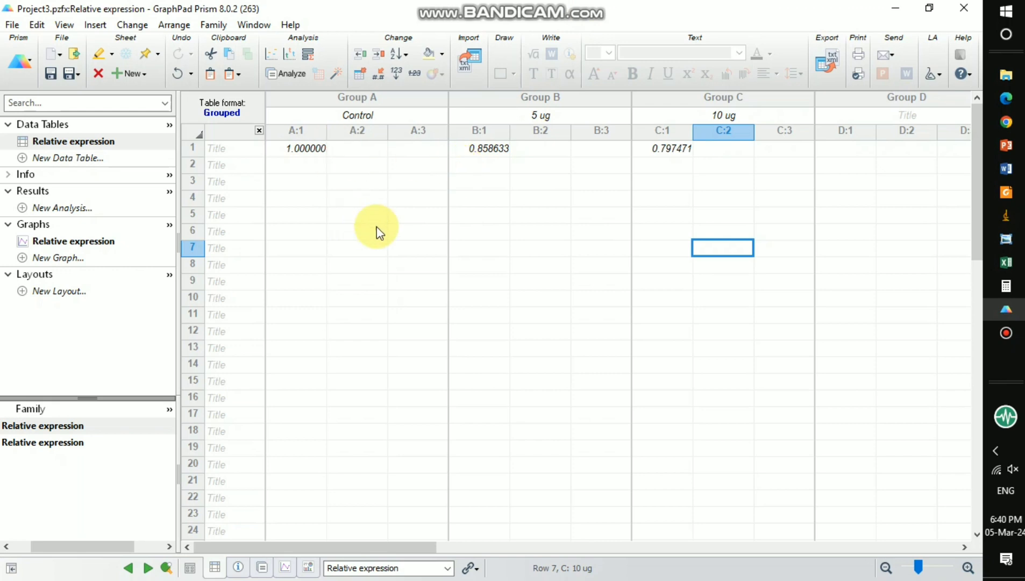
- Enter 1 for both remaining Control replicates, A:2 and A:3, in row 1
left_click(355, 191)
left_click(357, 154)
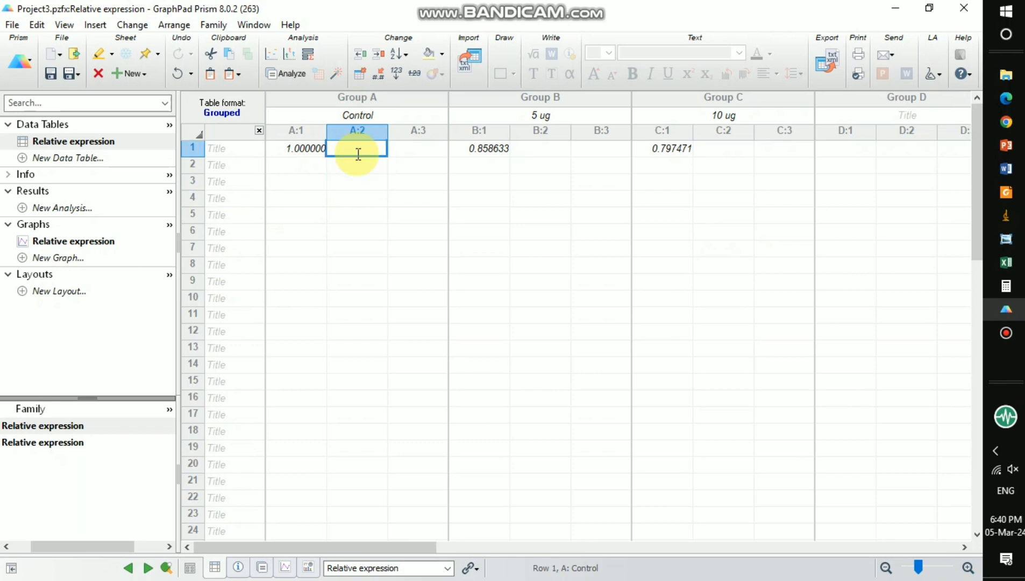
type("1")
left_click(419, 151)
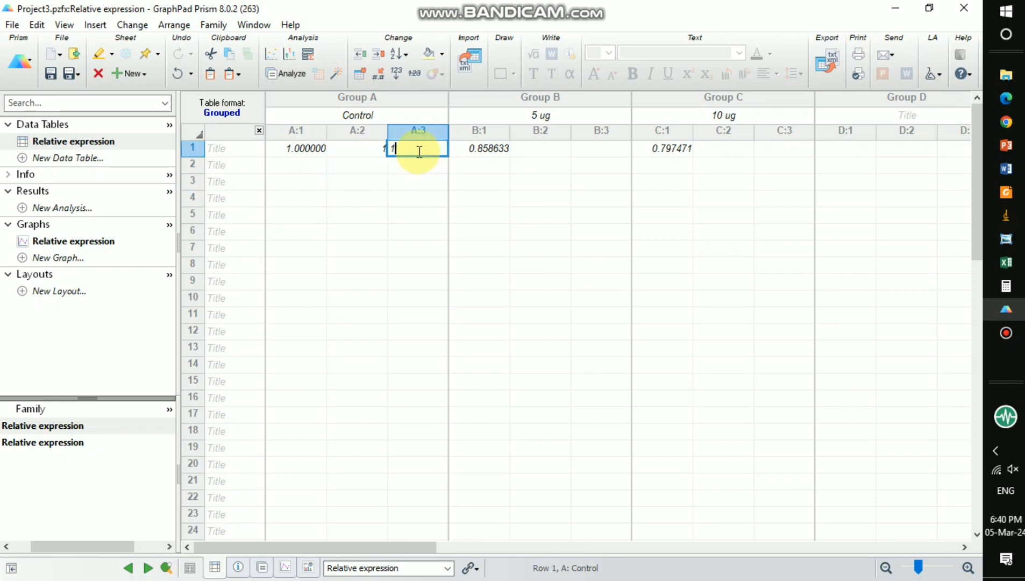
type("1")
left_click(539, 215)
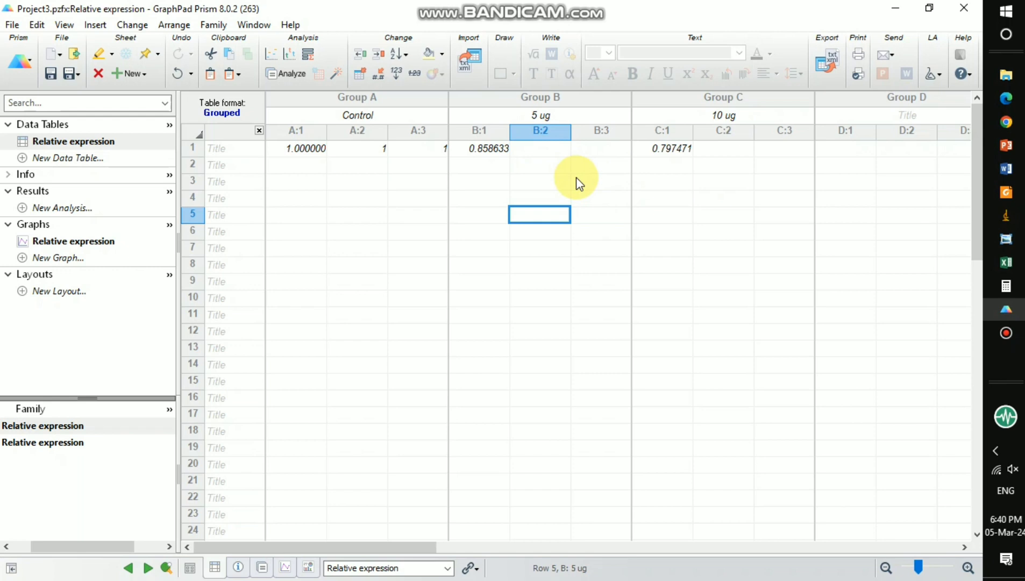
- Enter the remaining 5 ug replicates in row 1: 0.9567 in B:2 and 0.9132 in B:3
left_click(540, 151)
type("0")
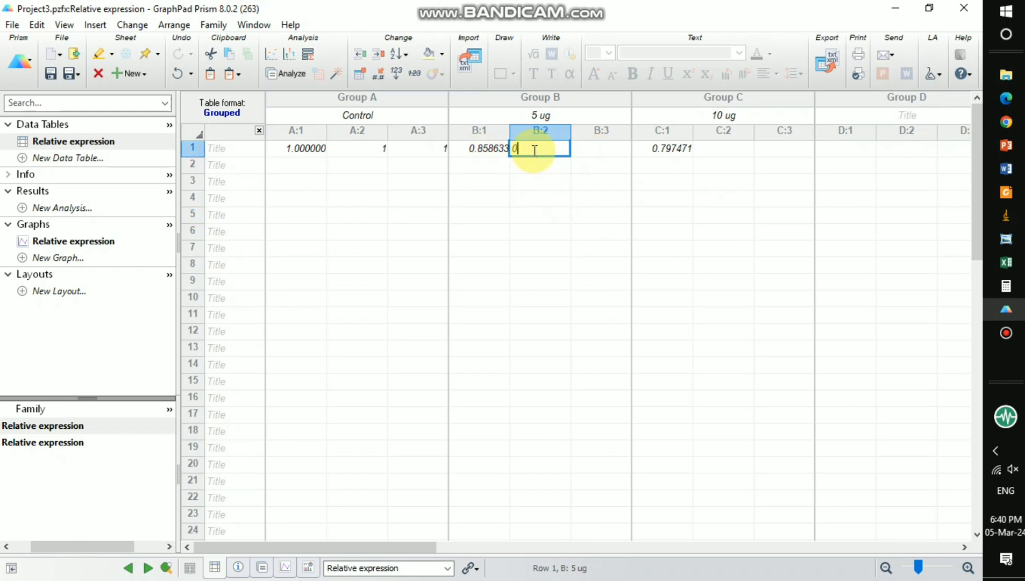
type(".9567")
left_click(675, 218)
left_click(607, 151)
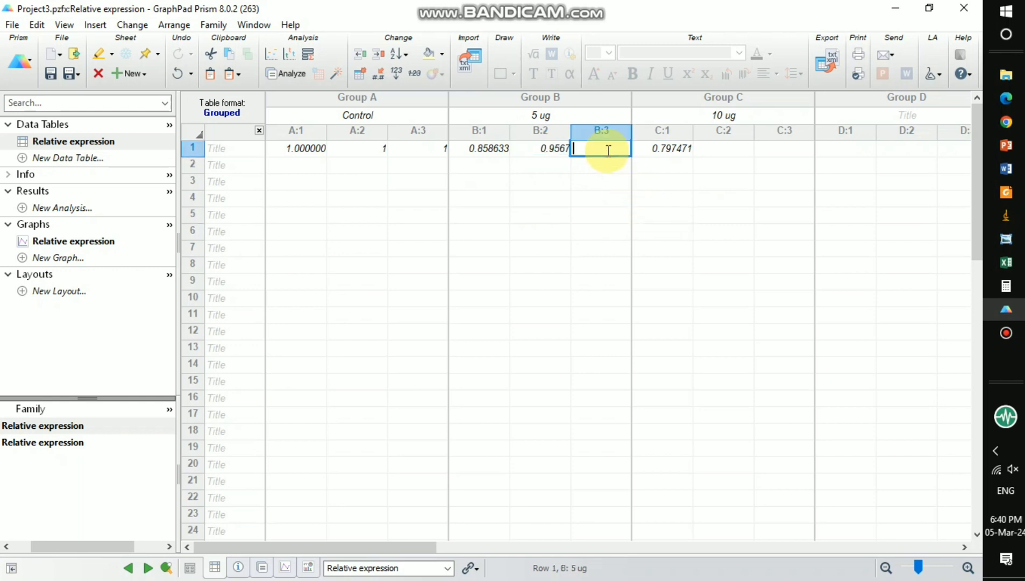
type("0.9132")
- Enter the remaining 10 ug replicates in row 1: 0.8123 in C:2 and 0.8012 in C:3
left_click(719, 150)
type("0")
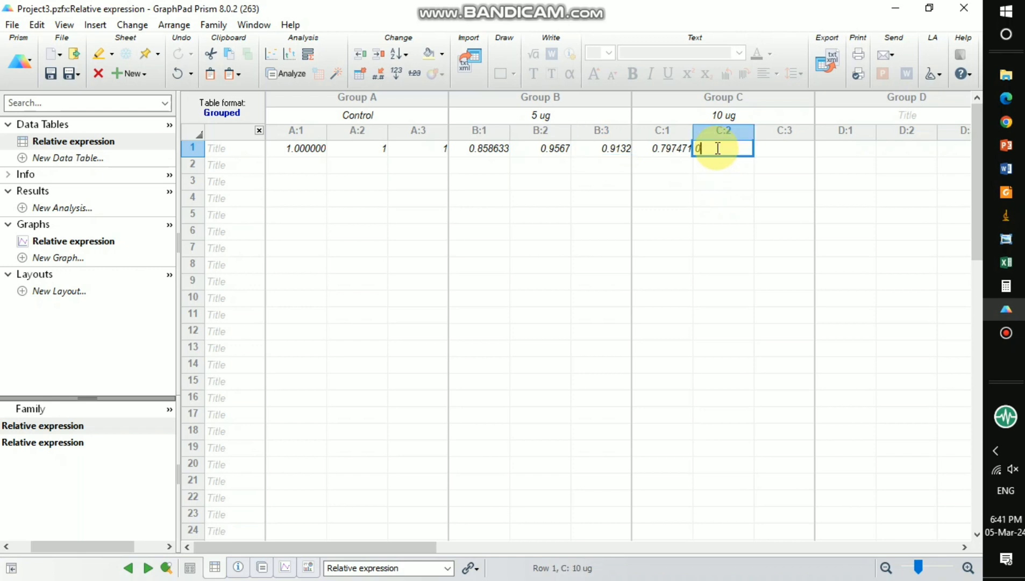
type(".8123")
left_click(779, 155)
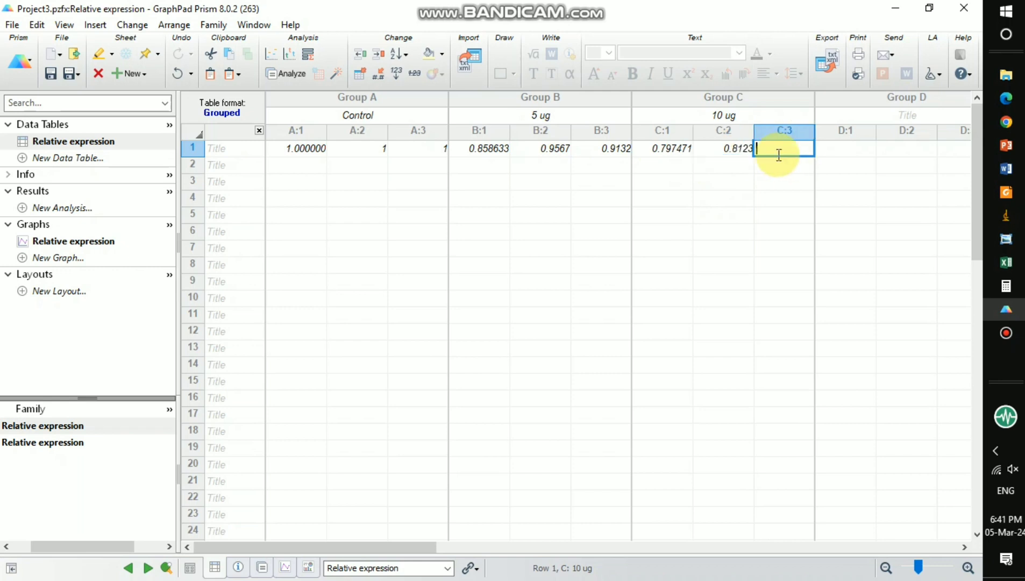
type("0.80123")
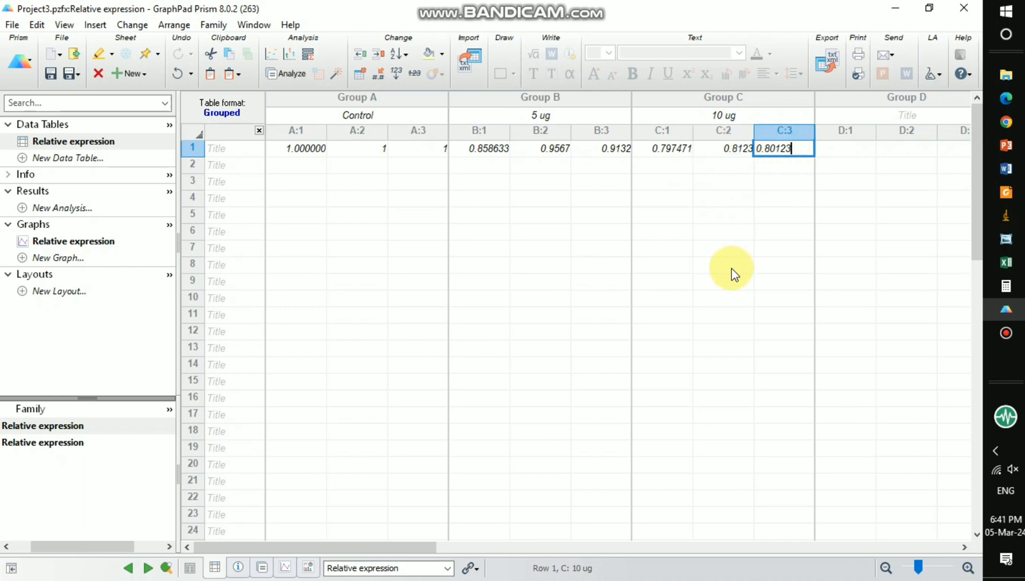
key("BackSpace")
type("2")
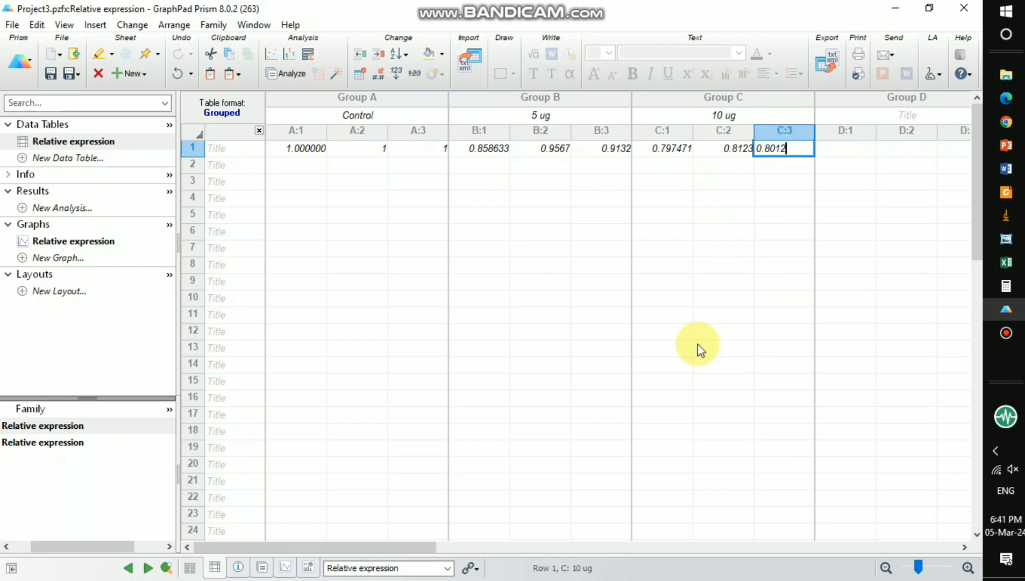
- Open the Relative expression graph and label its X axis with column titles, placed below the axis at an angle
left_click(725, 331)
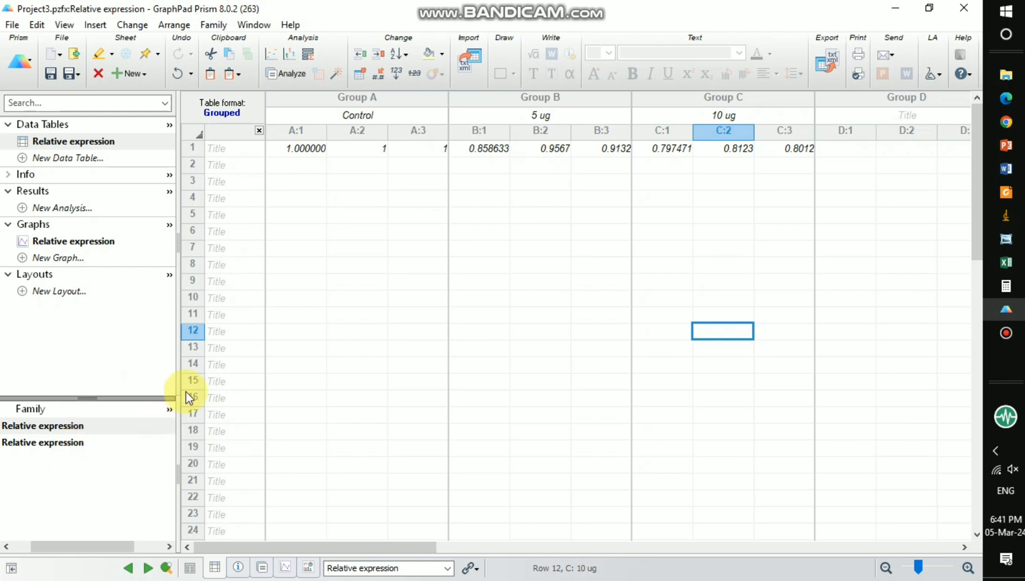
left_click(35, 444)
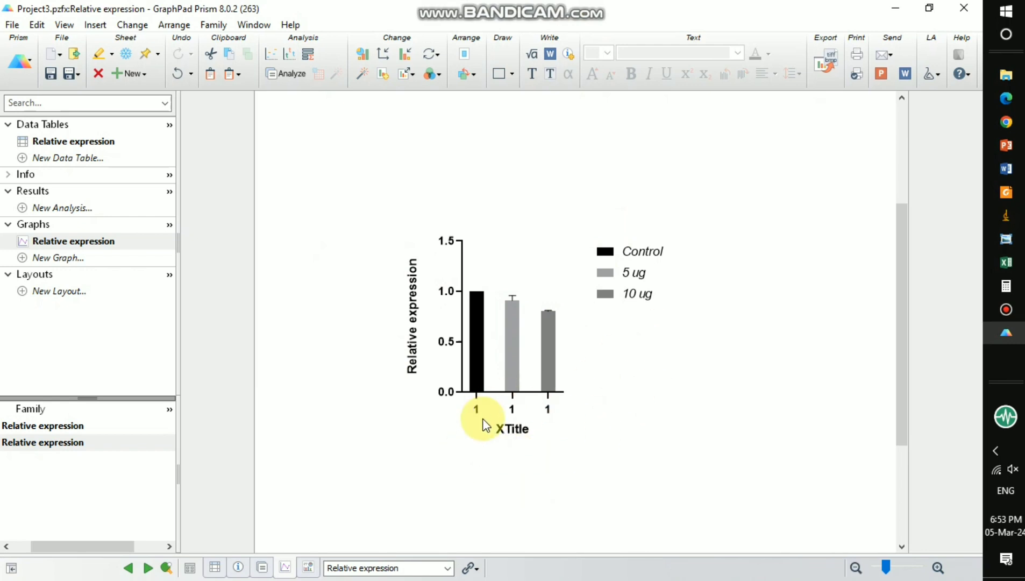
double_click(521, 392)
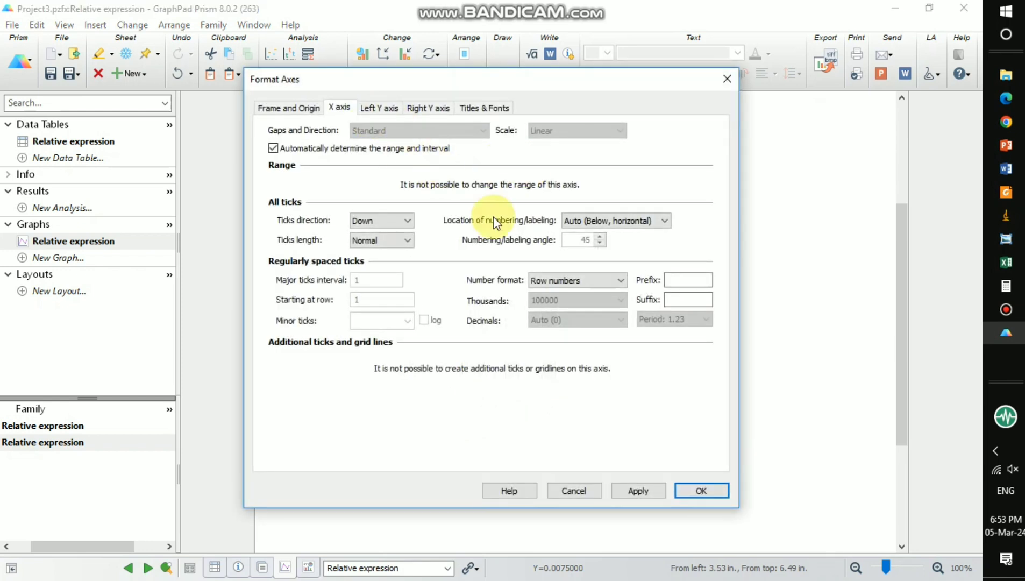
left_click(623, 284)
left_click(576, 295)
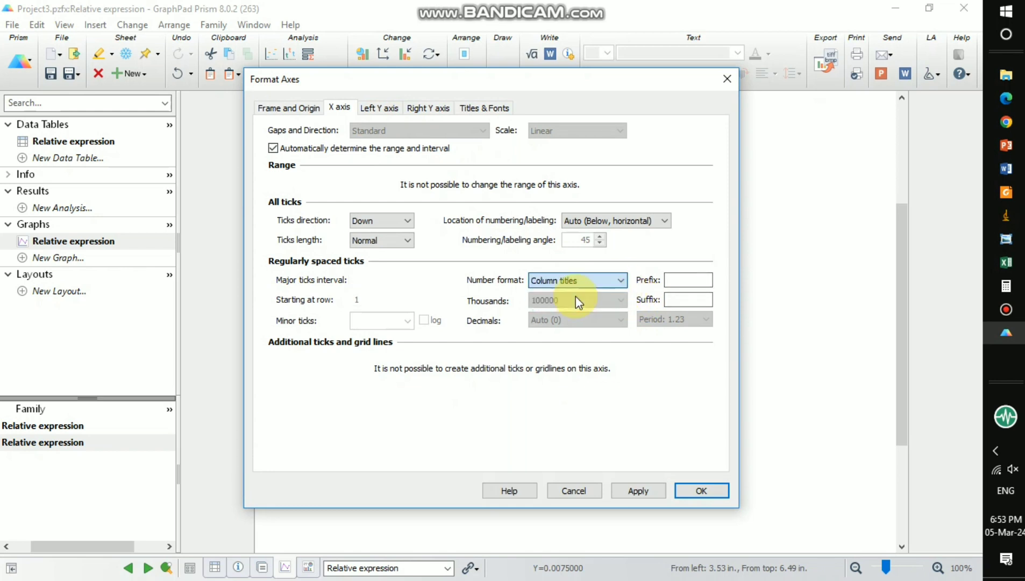
left_click(666, 221)
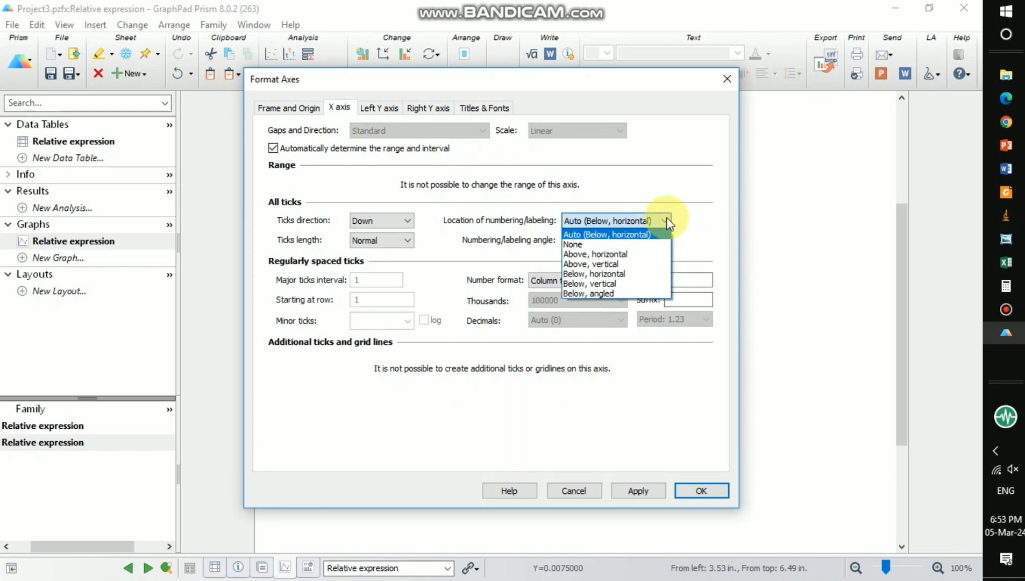
left_click(606, 297)
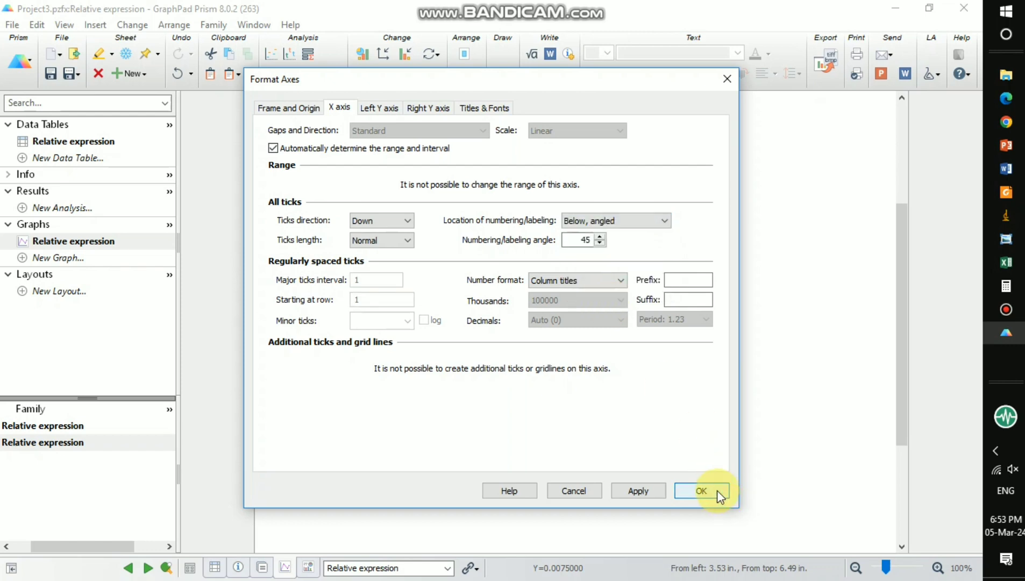
left_click(717, 490)
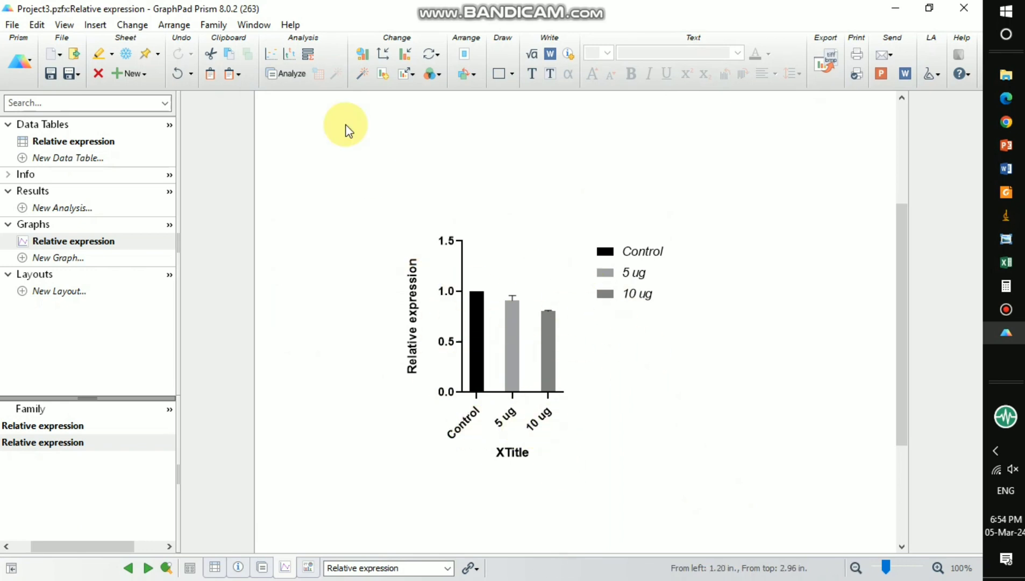
- Run an unpaired parametric t test on the Relative expression data comparing only Control and 5 ug, assuming equal SDs
left_click(292, 74)
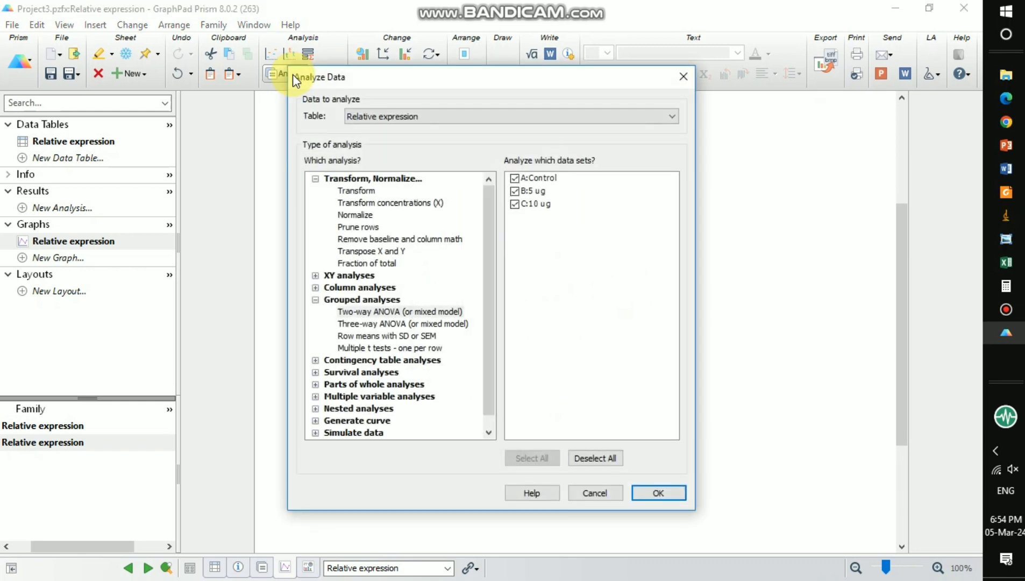
double_click(369, 291)
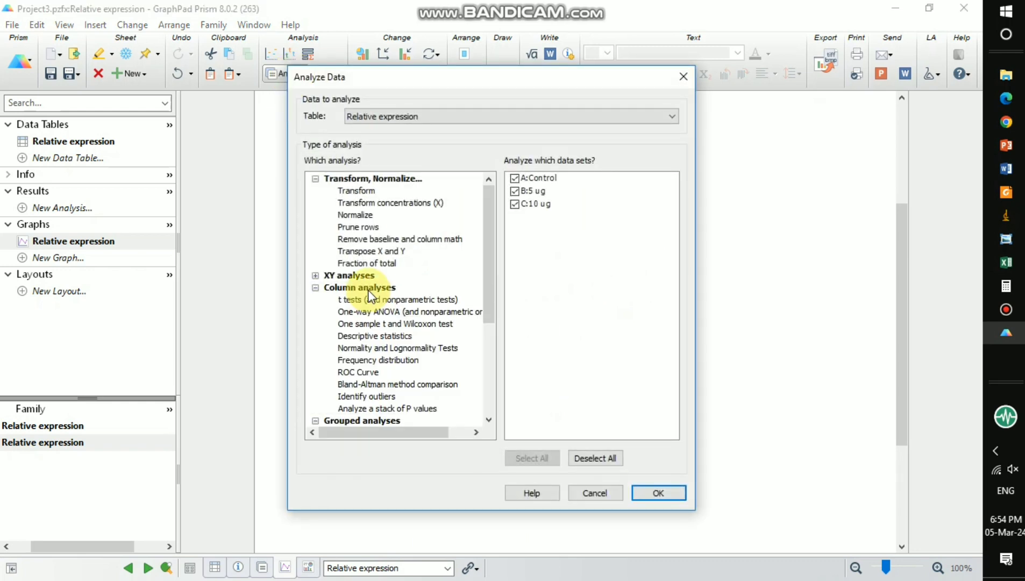
left_click(375, 299)
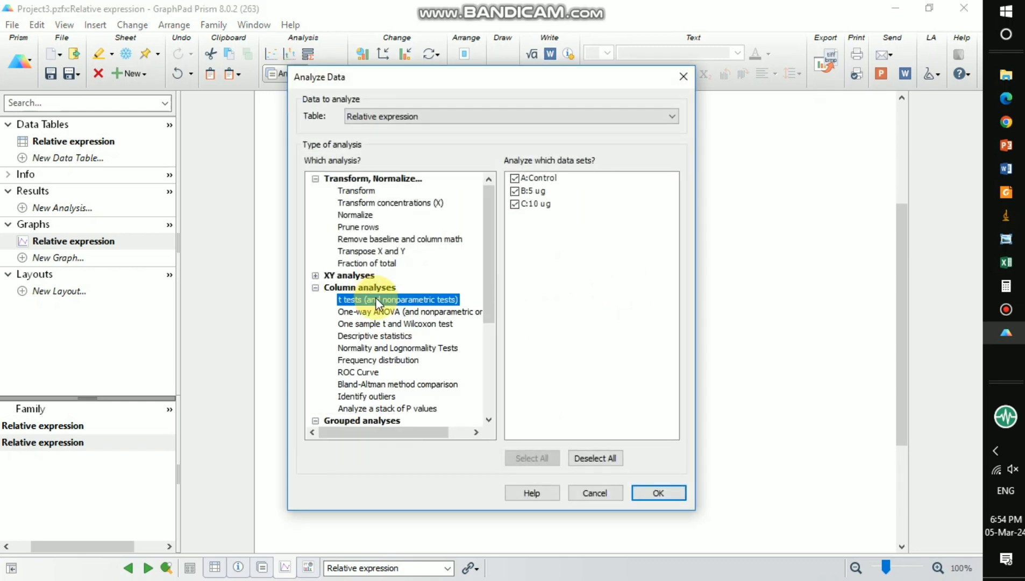
left_click(516, 206)
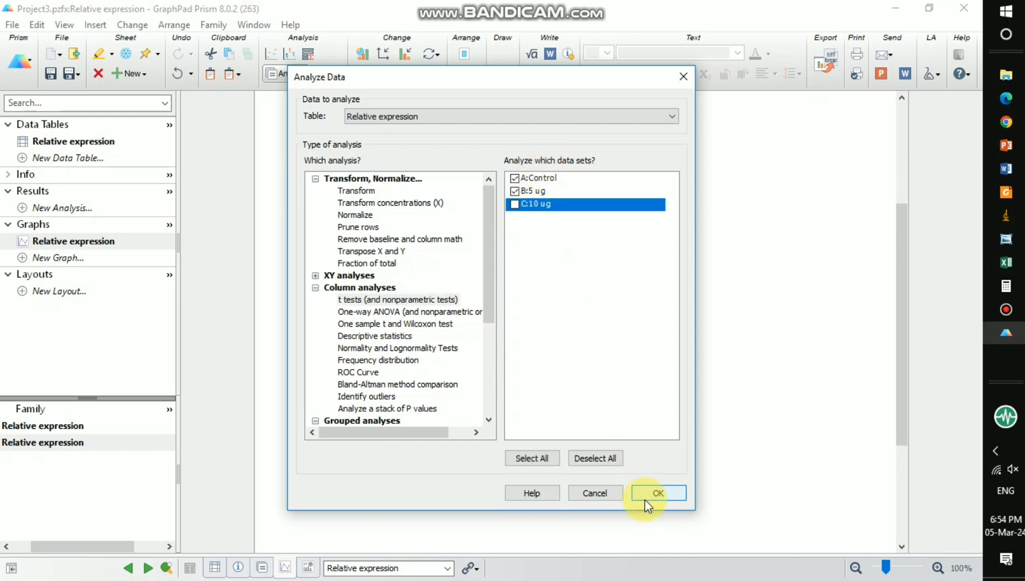
left_click(645, 500)
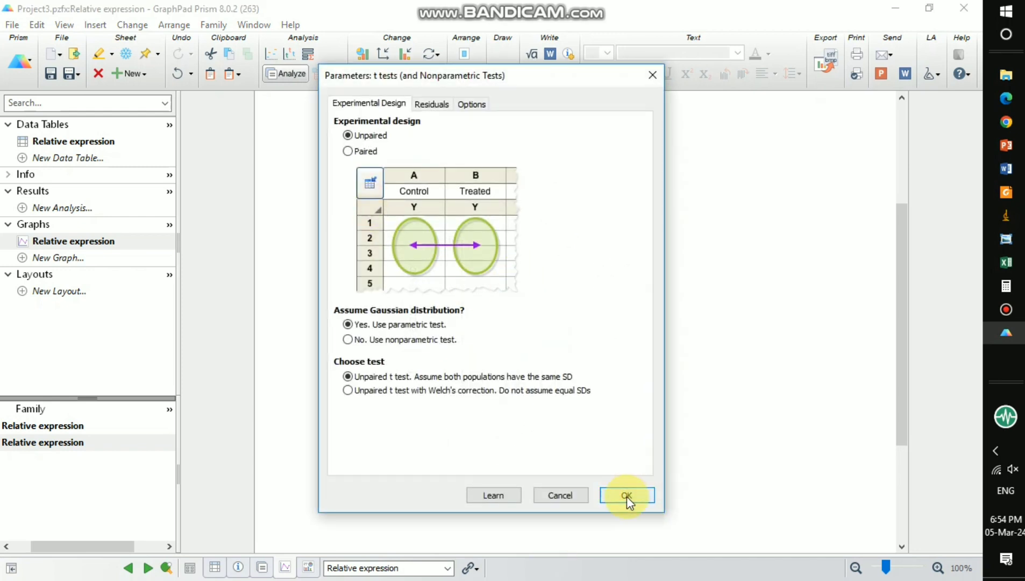
left_click(626, 496)
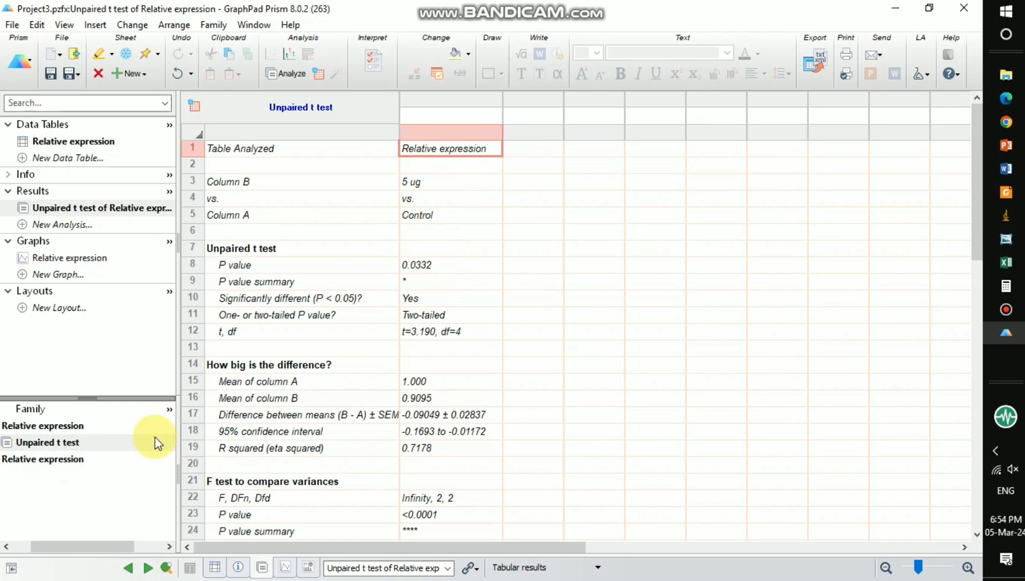
- Return to the graph and run an unpaired parametric t test comparing only Control and 10 ug, assuming equal SDs
left_click(65, 463)
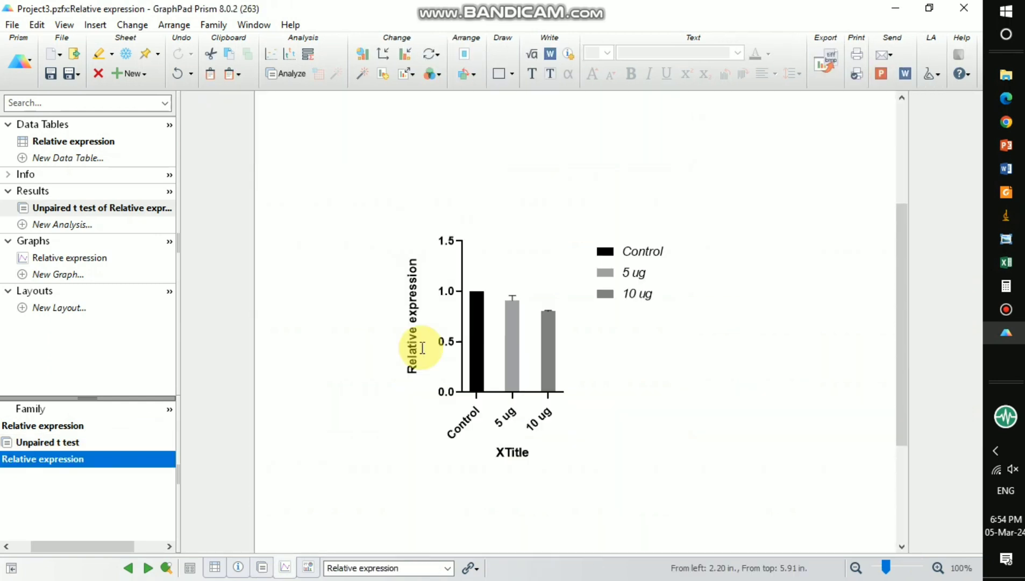
left_click(288, 74)
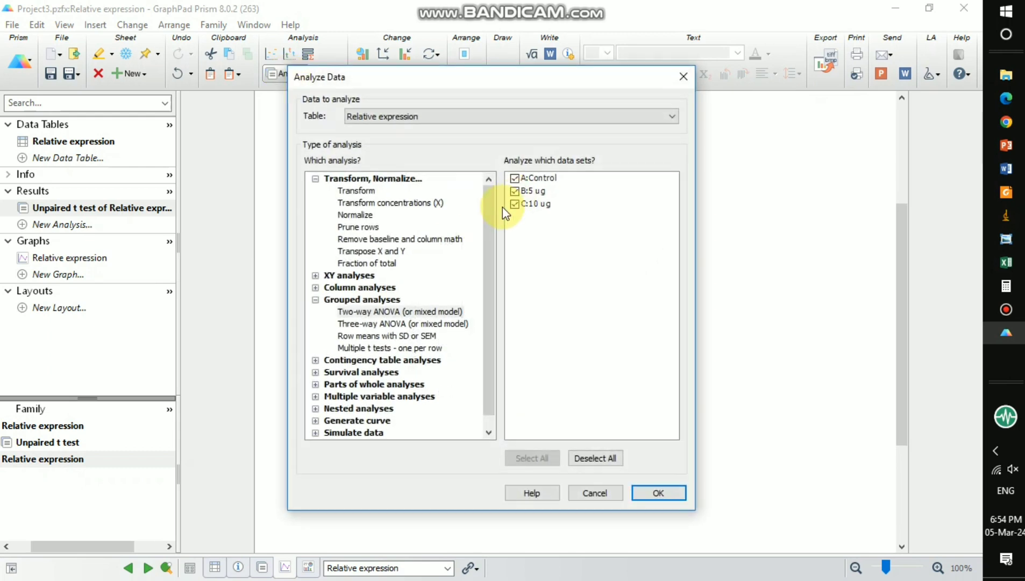
left_click(514, 192)
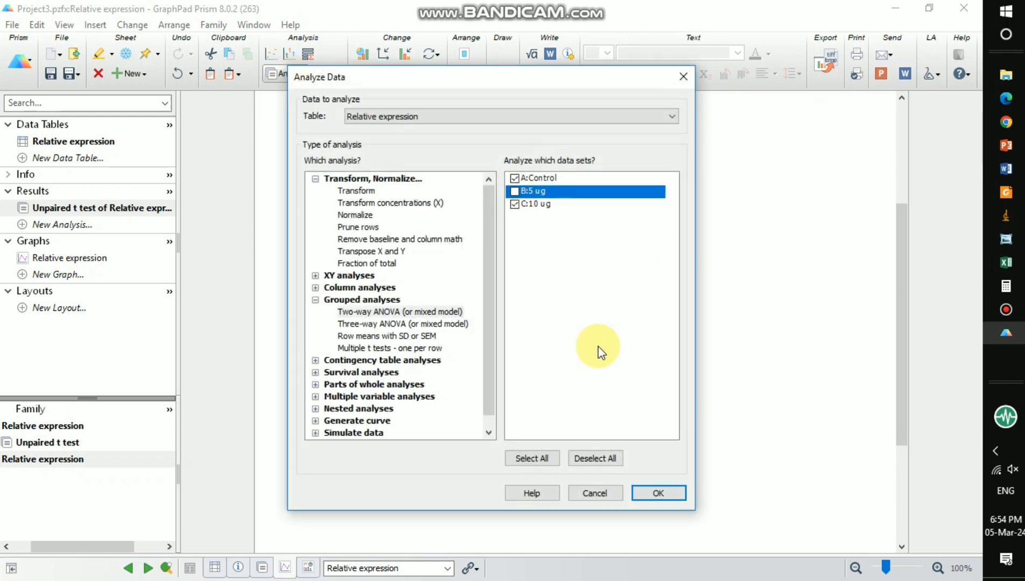
left_click(376, 287)
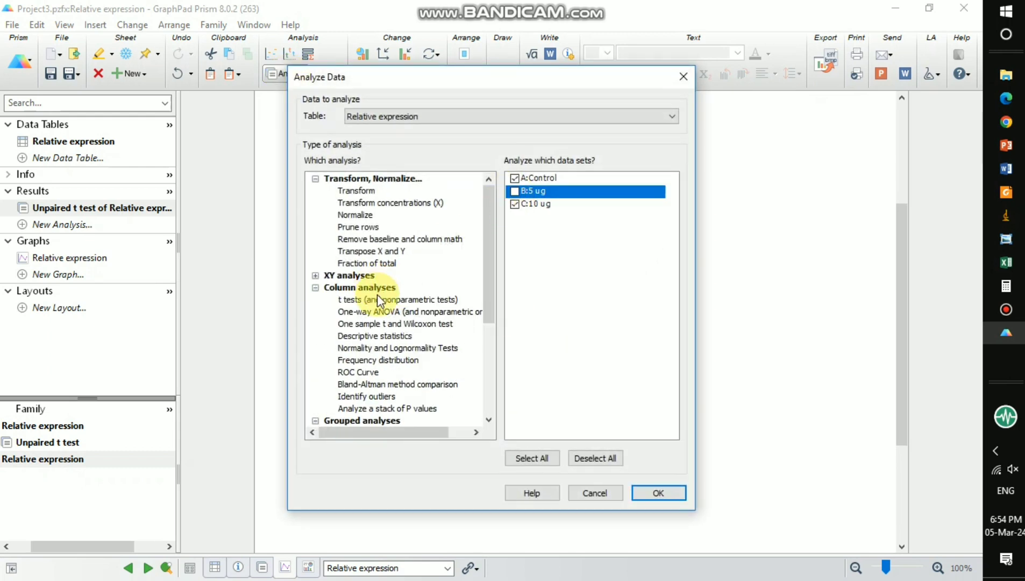
left_click(377, 300)
left_click(666, 495)
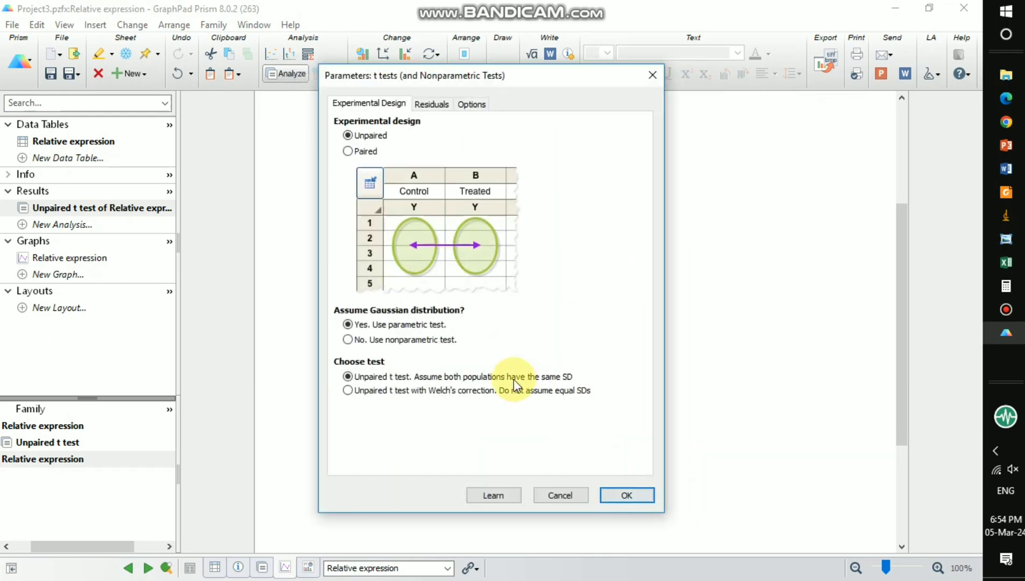
left_click(619, 497)
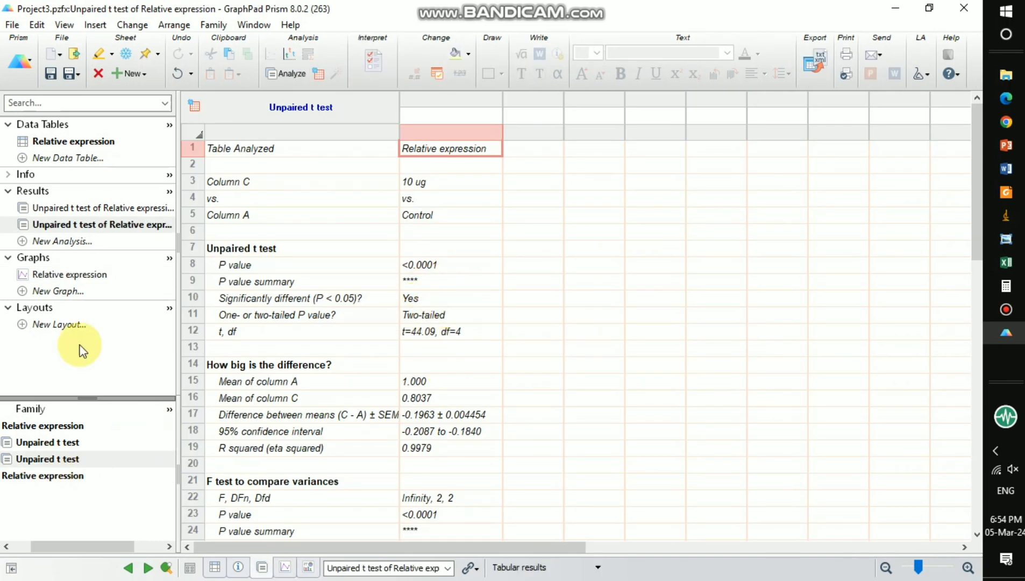
- Reopen the Relative expression graph and review the Control, 5 ug and 10 ug bars
left_click(62, 275)
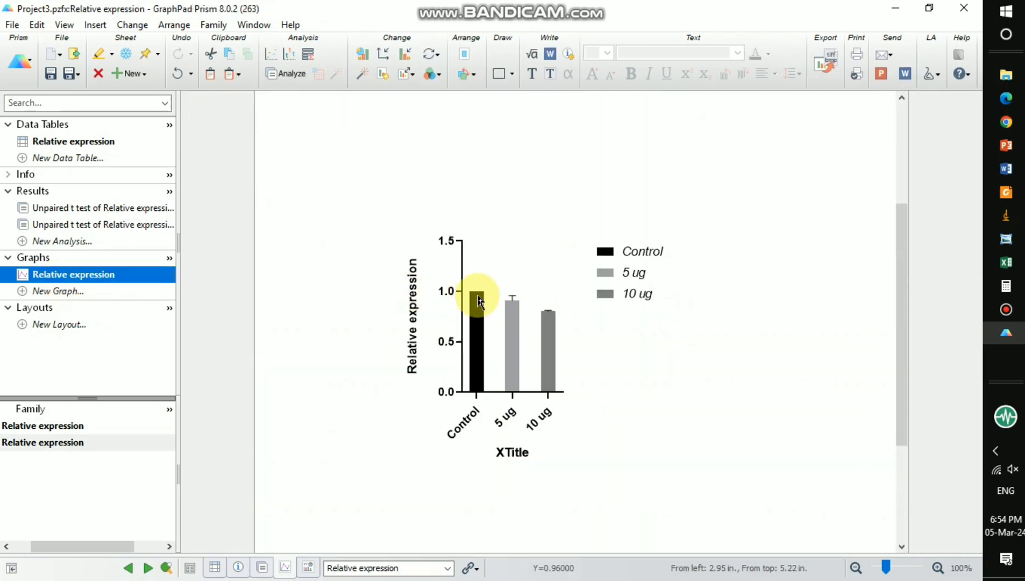
mouse_move(478, 312)
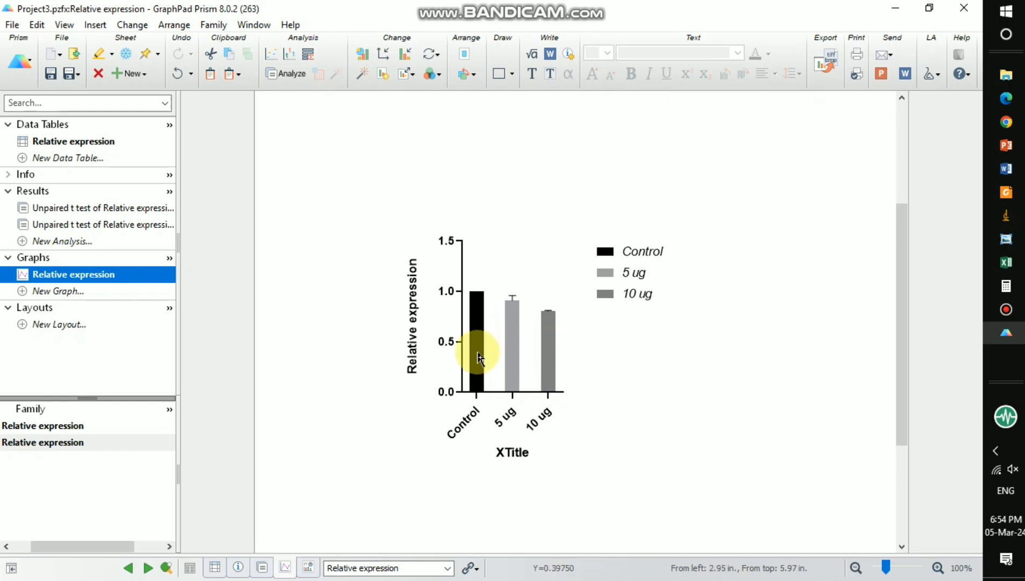
left_click(611, 6)
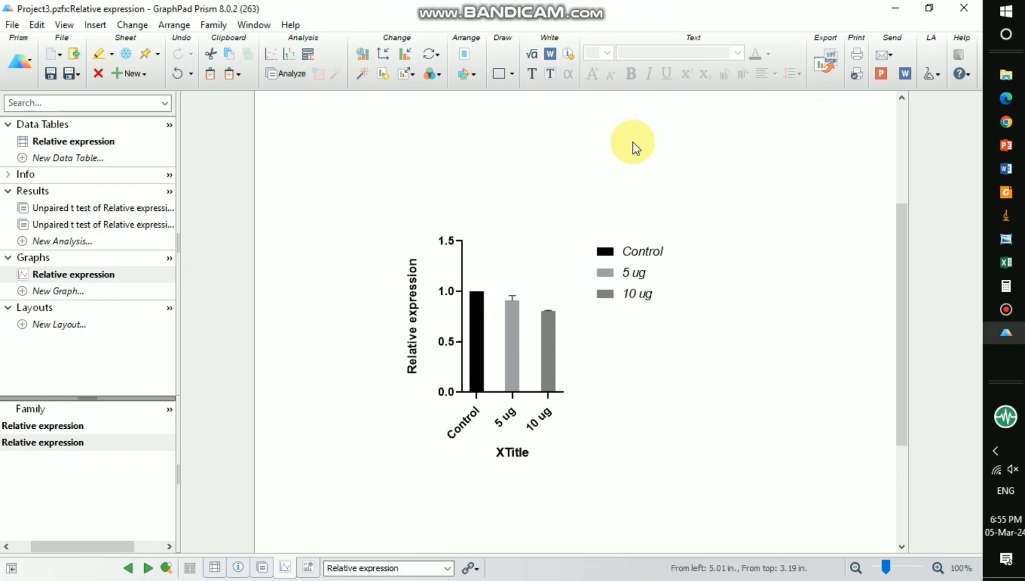